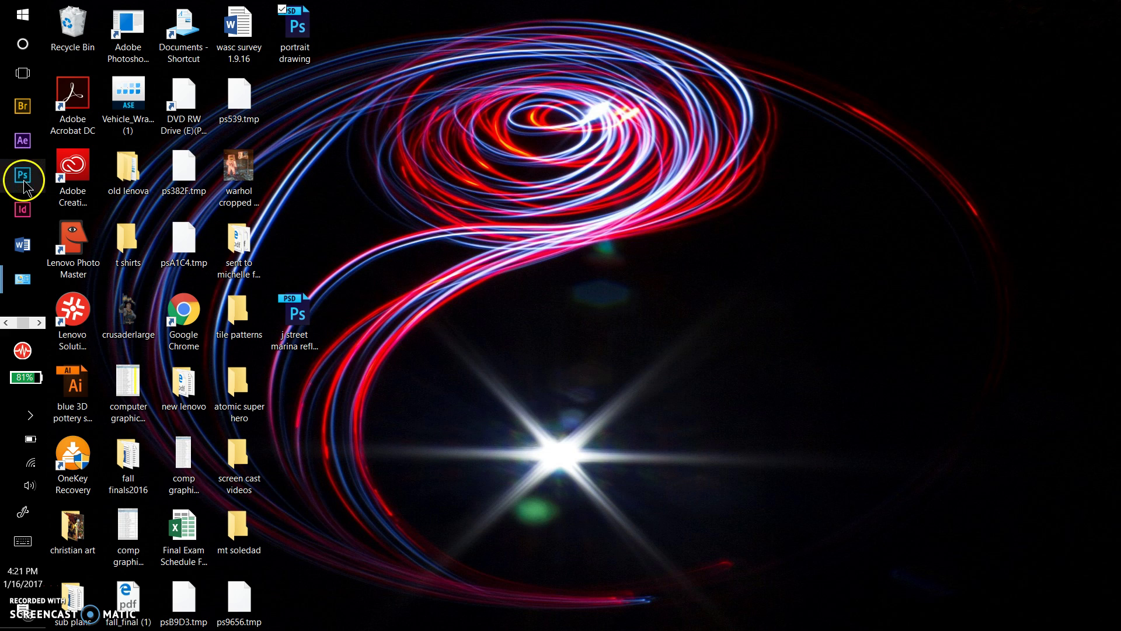
Step: Search the computer for "pho" and launch Adobe Photoshop CC 2015.5
click(25, 175)
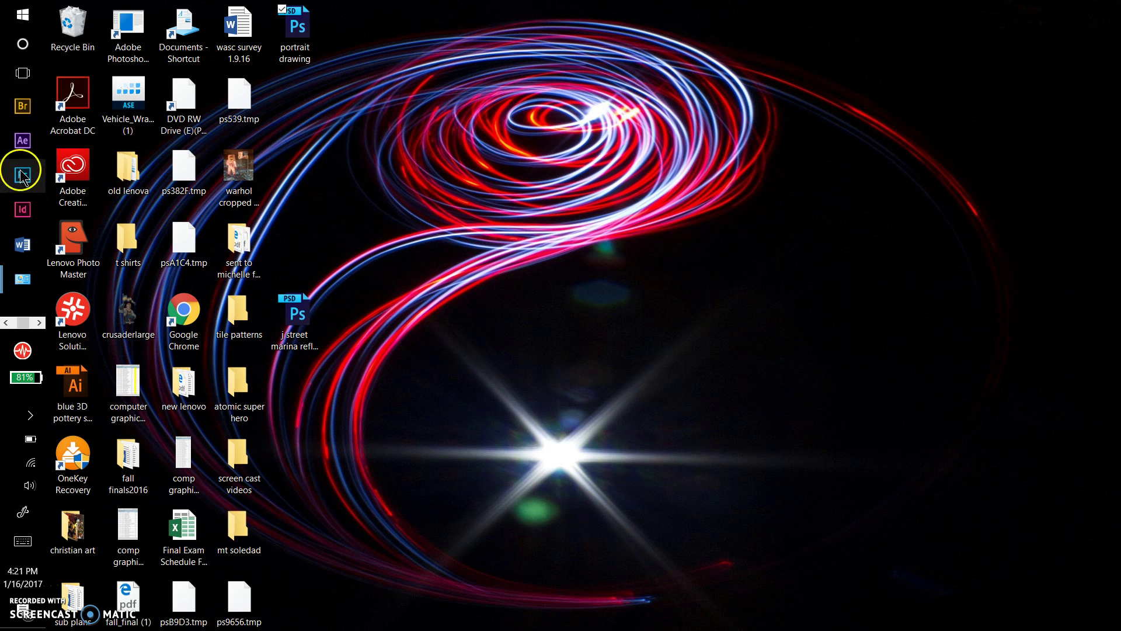
click(22, 46)
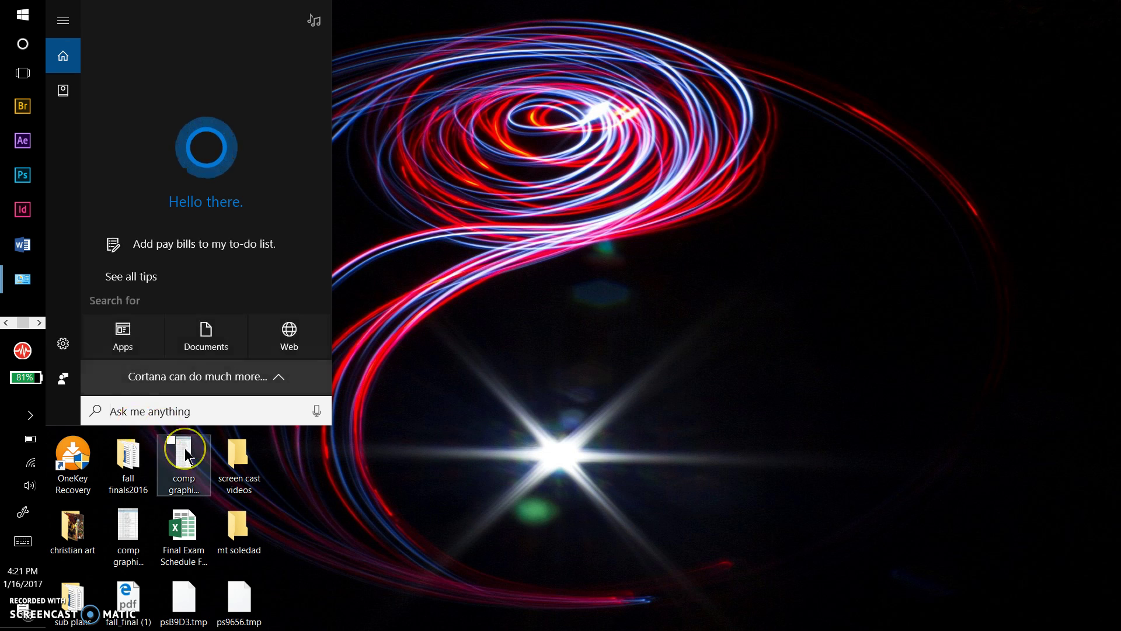
text(pho)
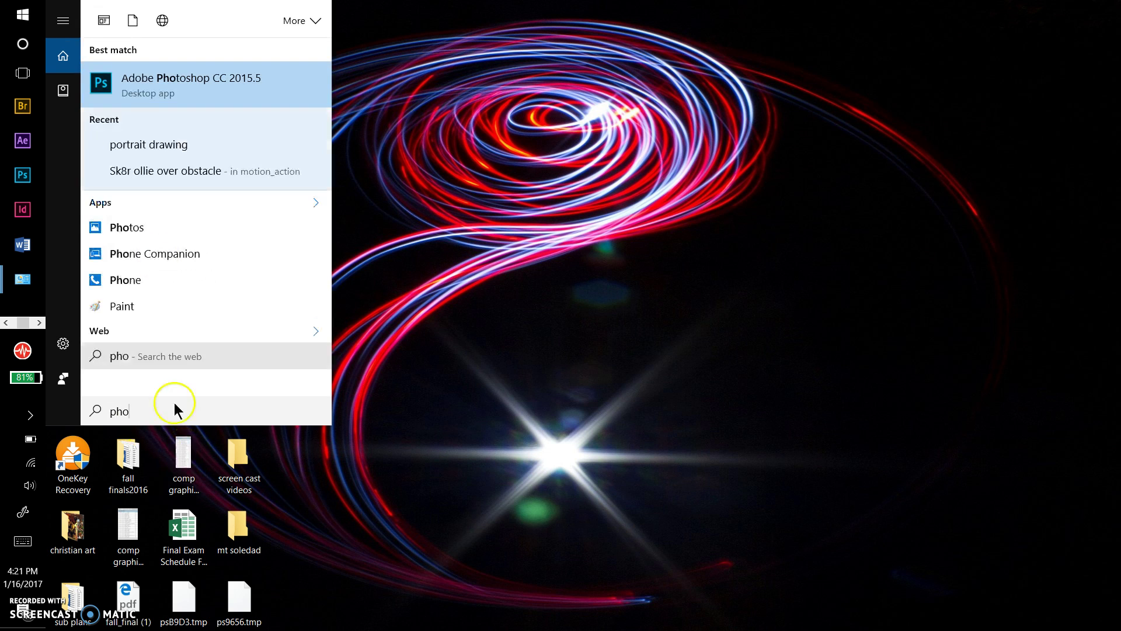
click(113, 77)
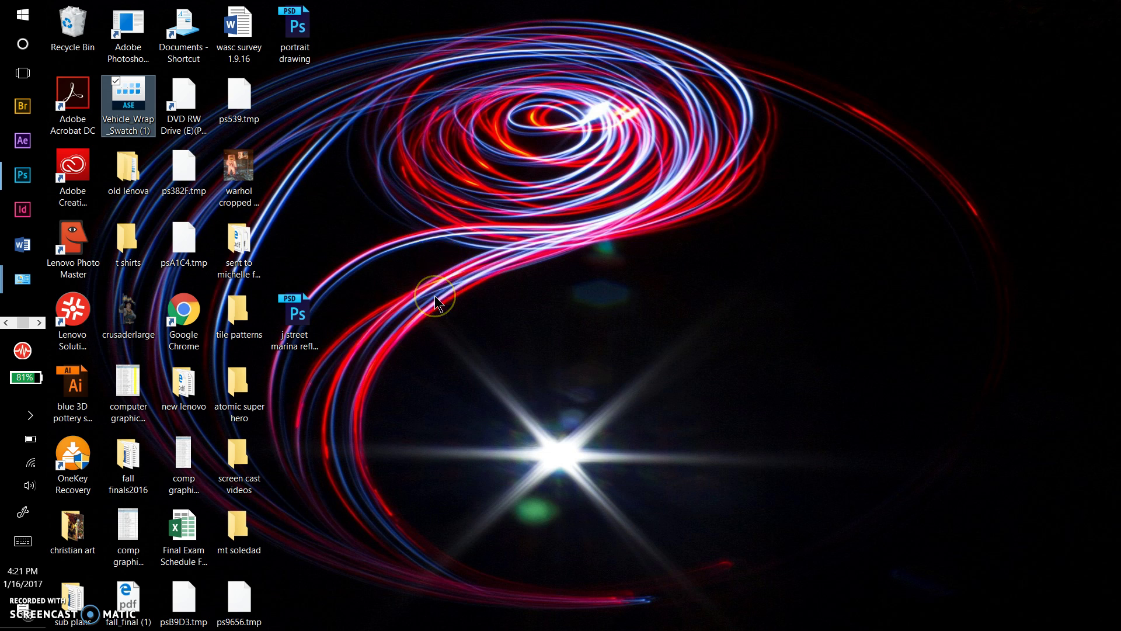
click(238, 140)
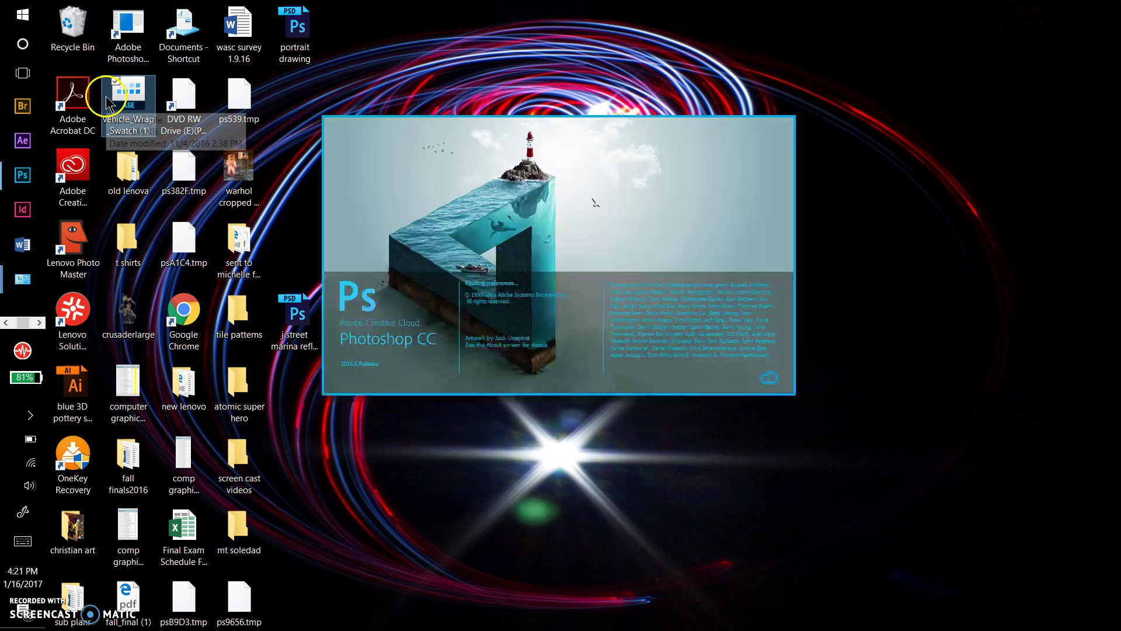
click(563, 293)
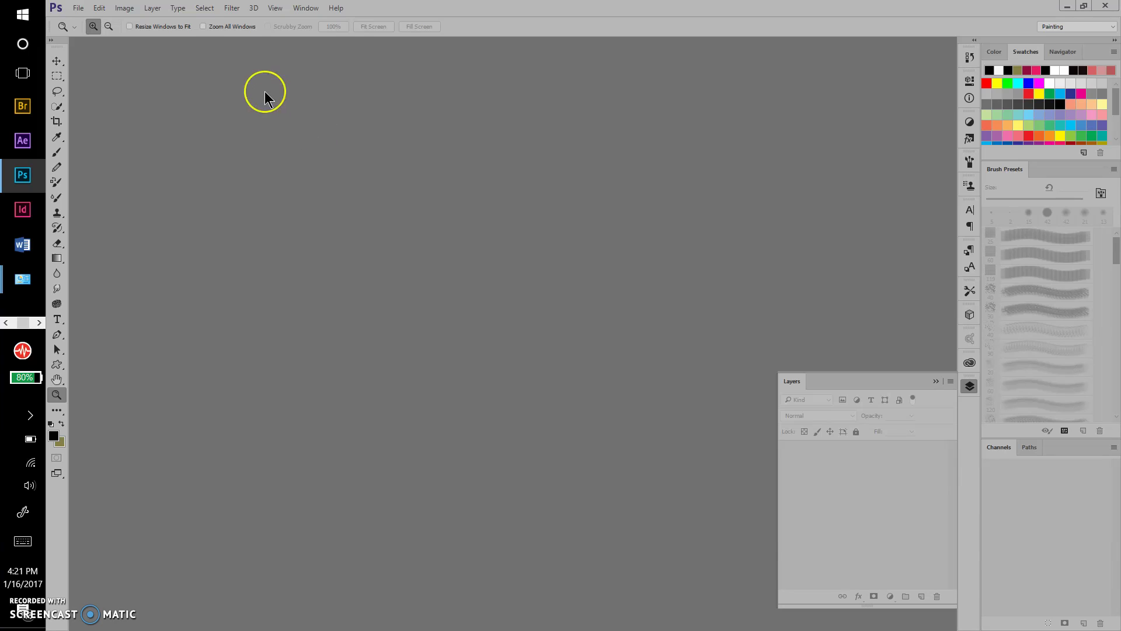
Step: Expand the Tools panel to two columns and undock it as a floating panel over the workspace
click(51, 40)
drag(62, 49, 75, 78)
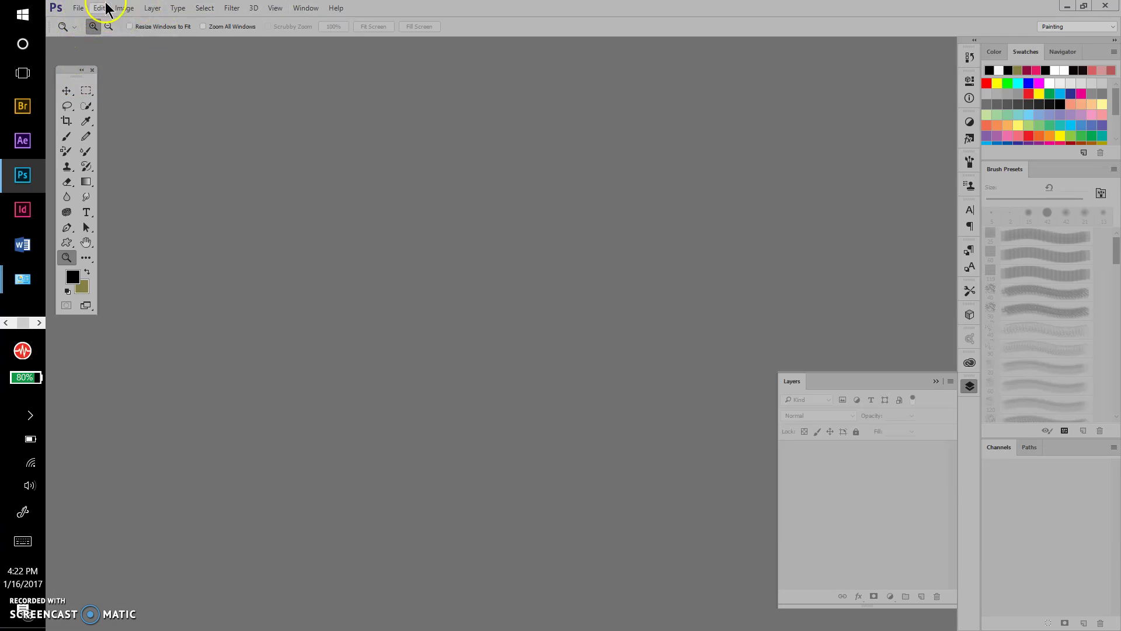
click(79, 9)
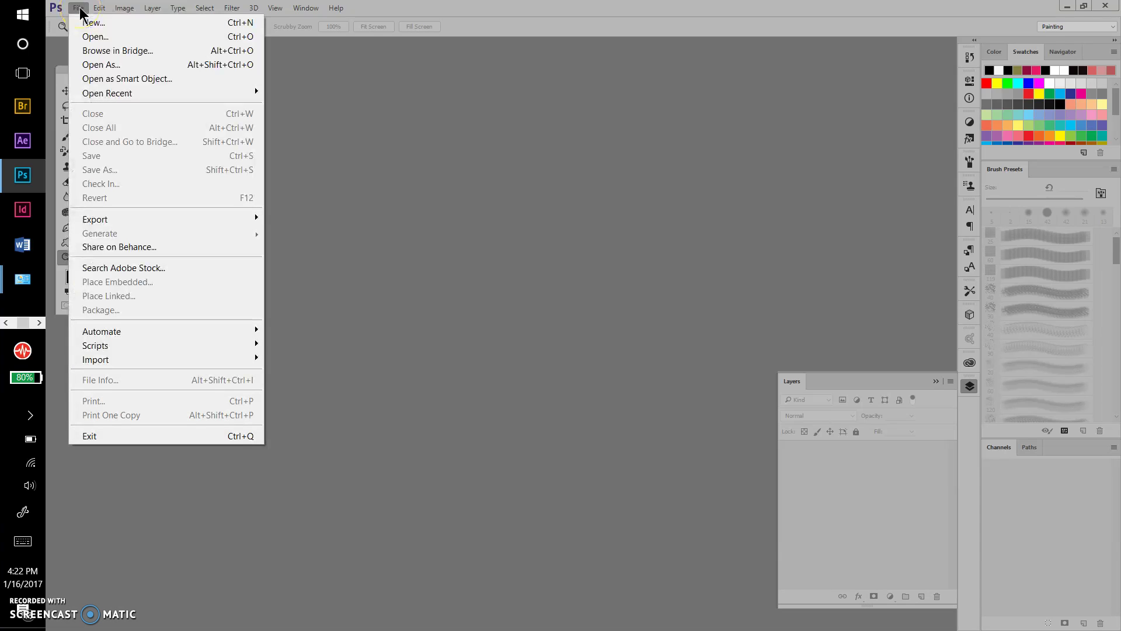
click(127, 9)
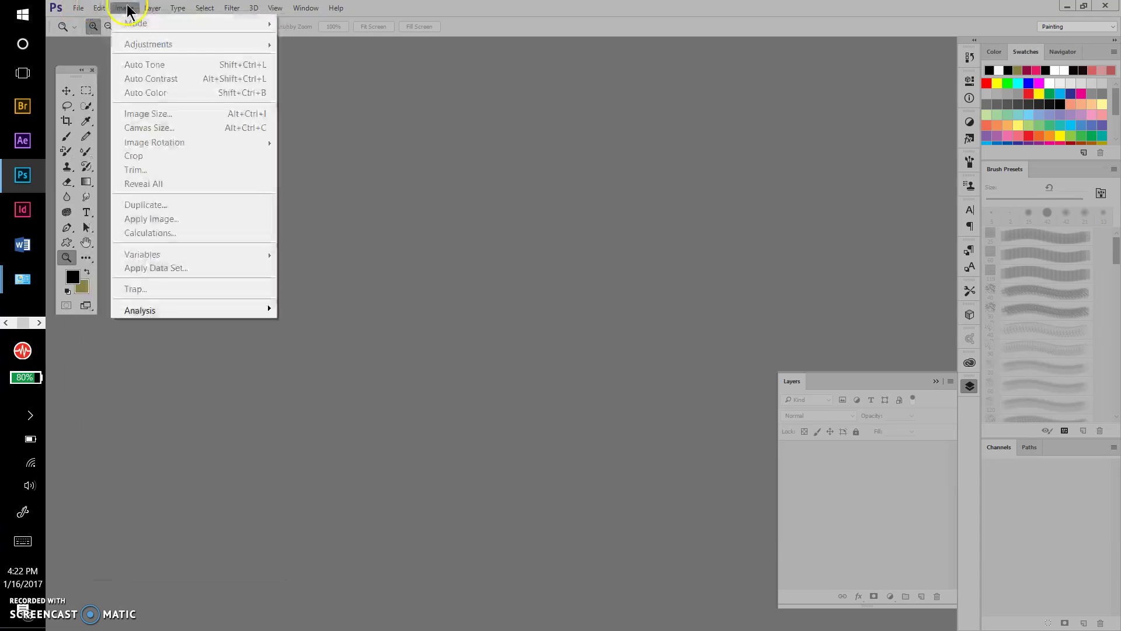
mouse_move(178, 8)
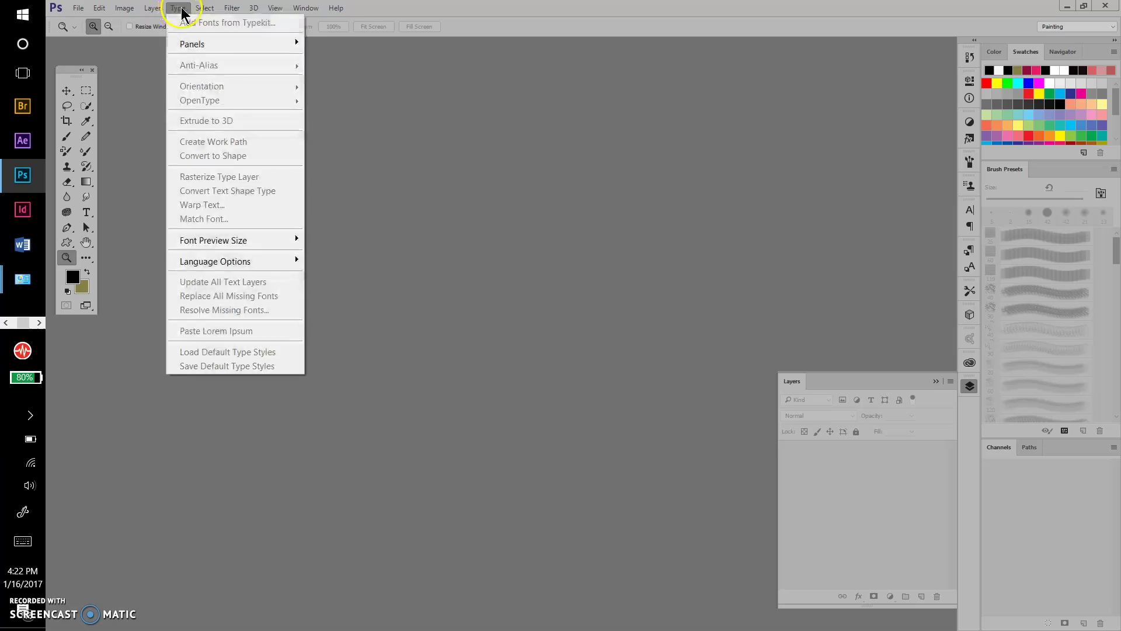
click(216, 9)
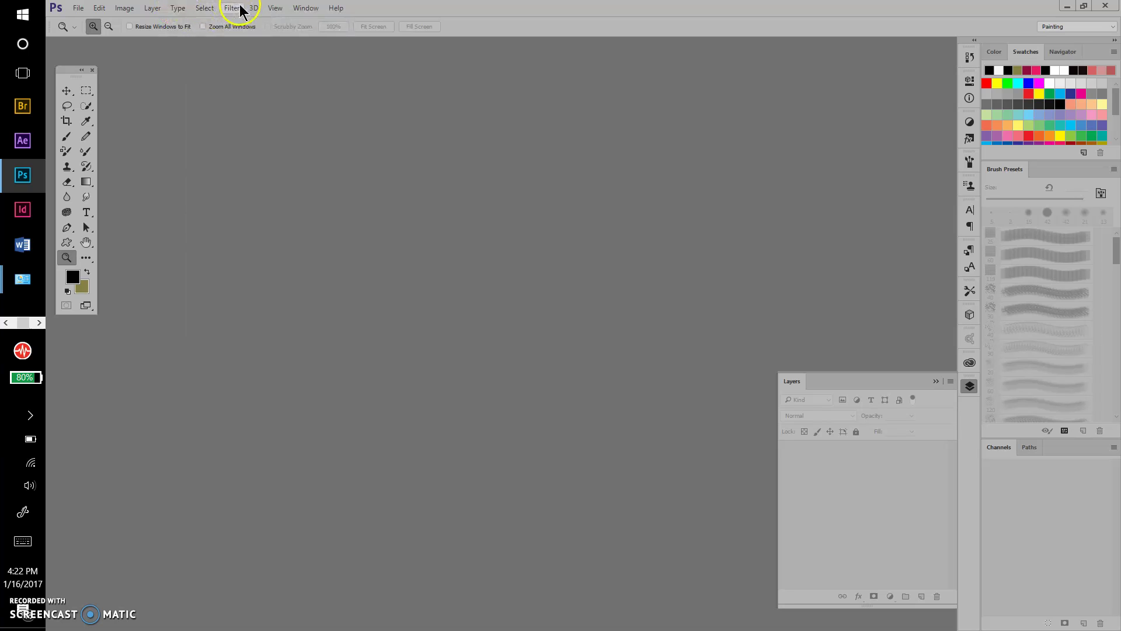
Step: Hide the Layers panel and show it again
click(304, 9)
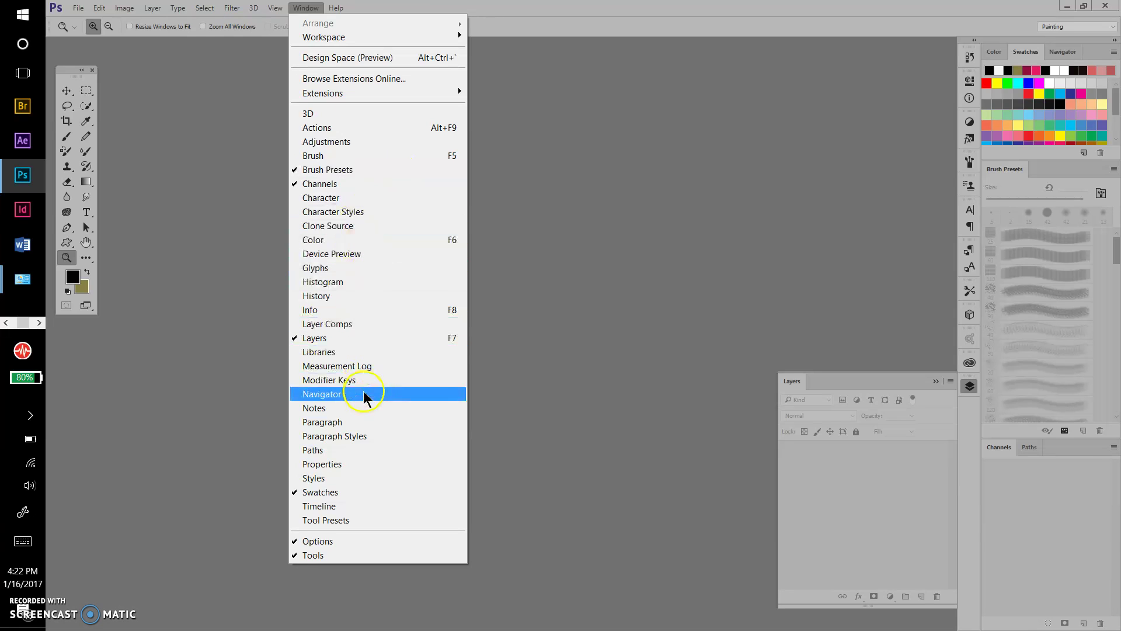
click(336, 338)
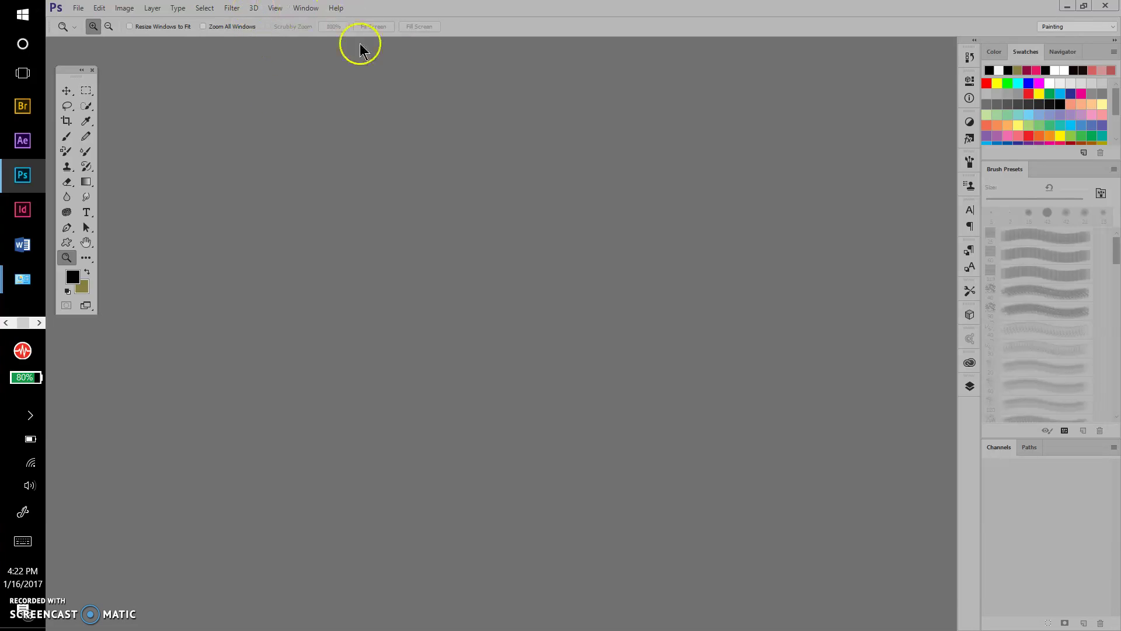
click(303, 9)
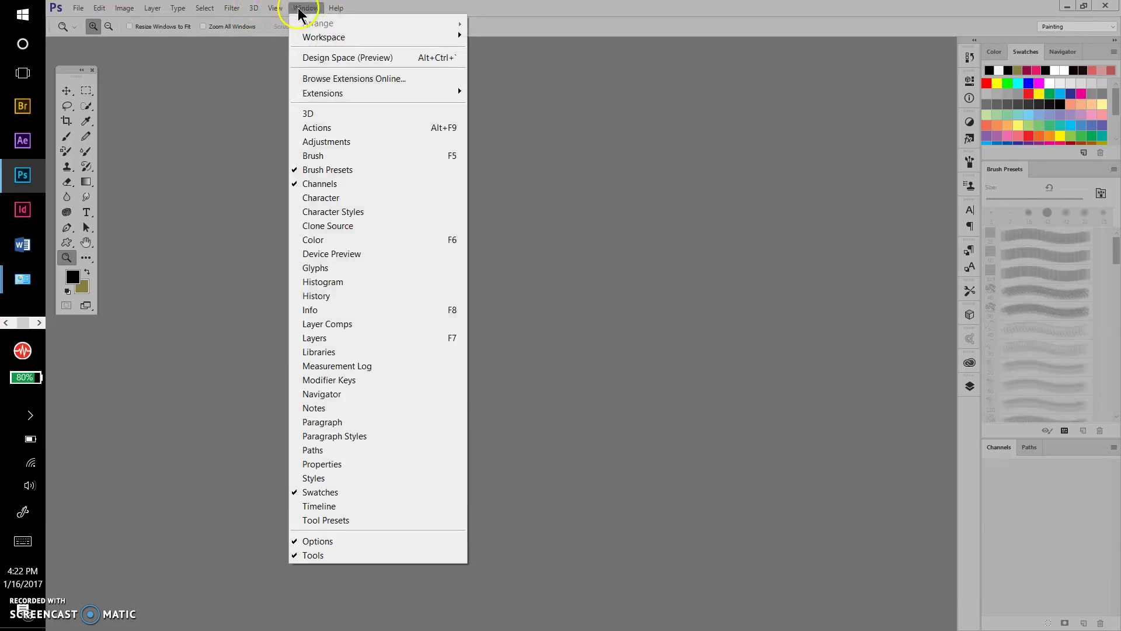
click(339, 338)
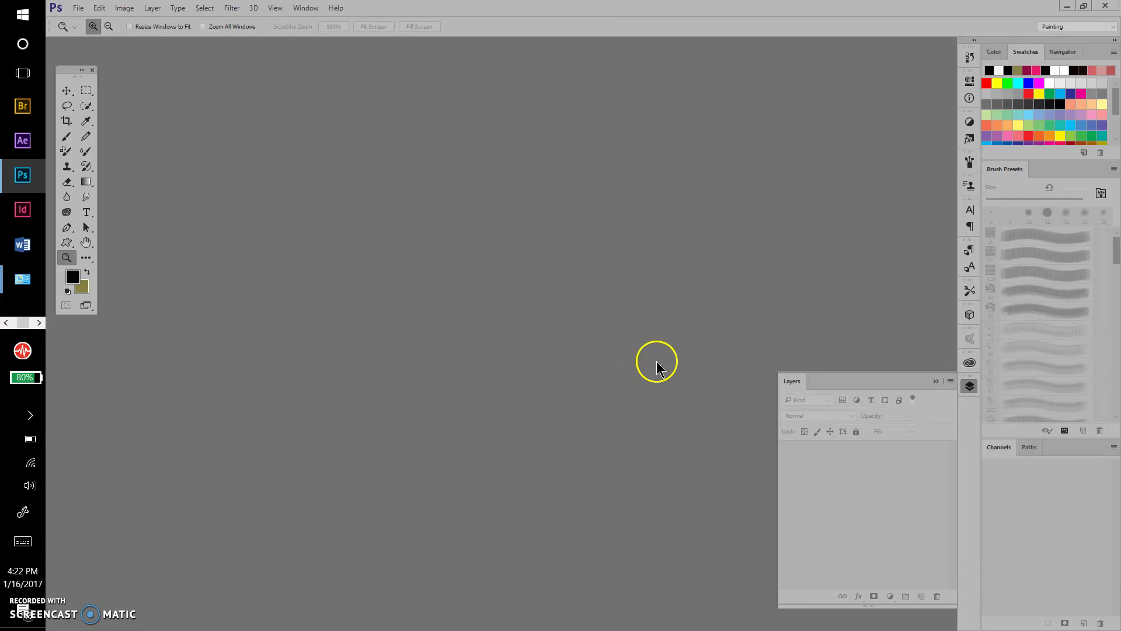
Step: Undock the Layers panel, collapse it to an icon and dock it back in the icon column beside the Swatches and Brush Presets panels
click(969, 387)
drag(917, 384, 880, 389)
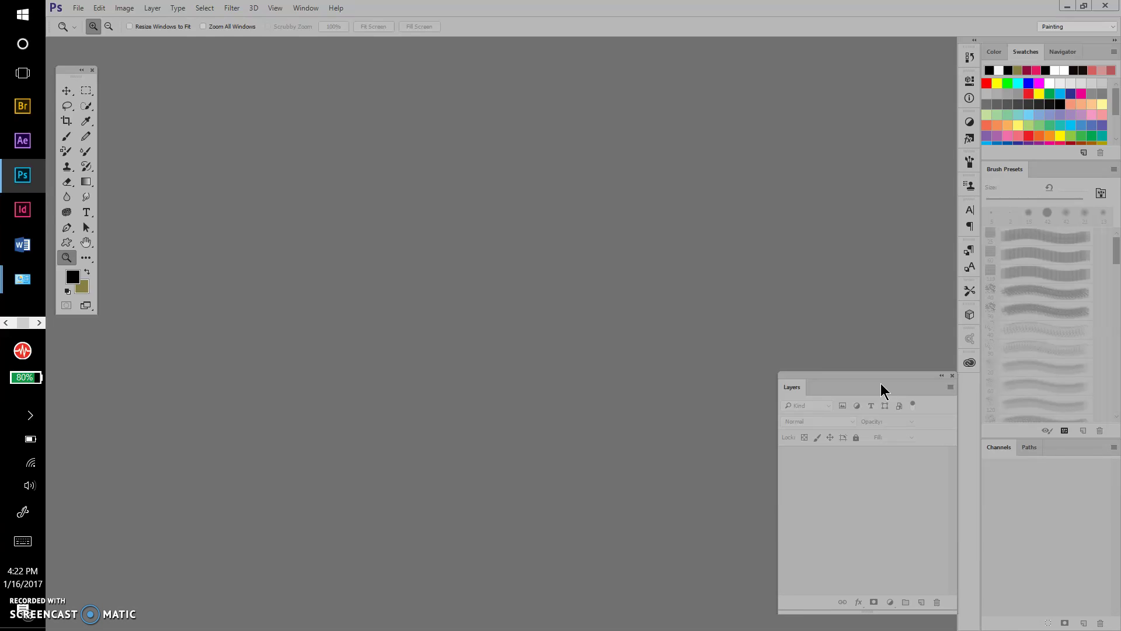
double_click(908, 279)
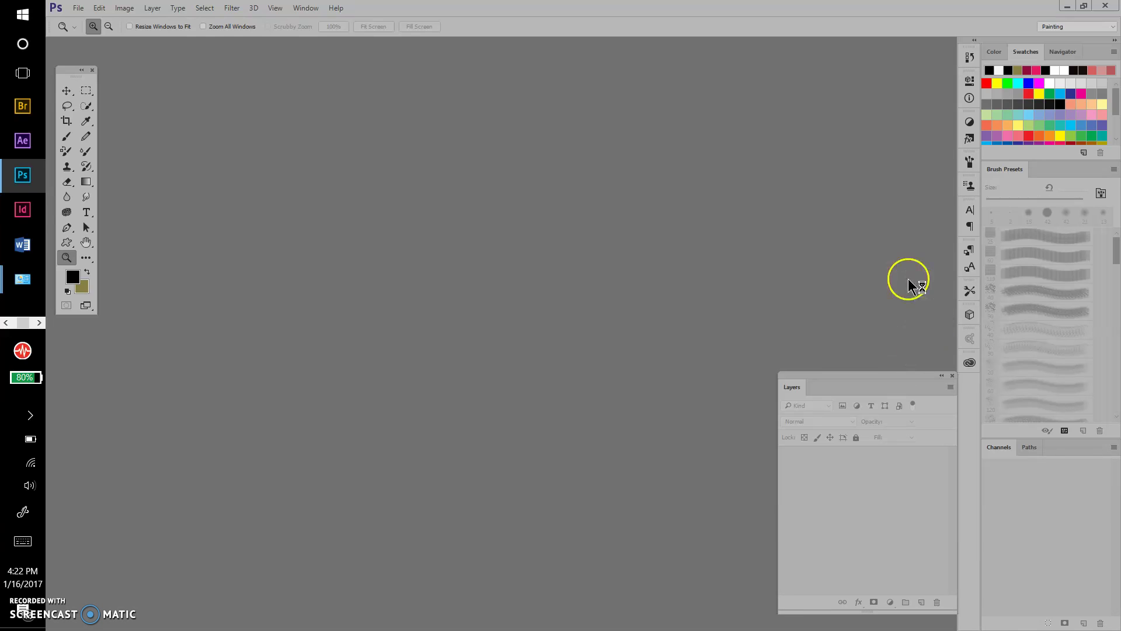
click(940, 376)
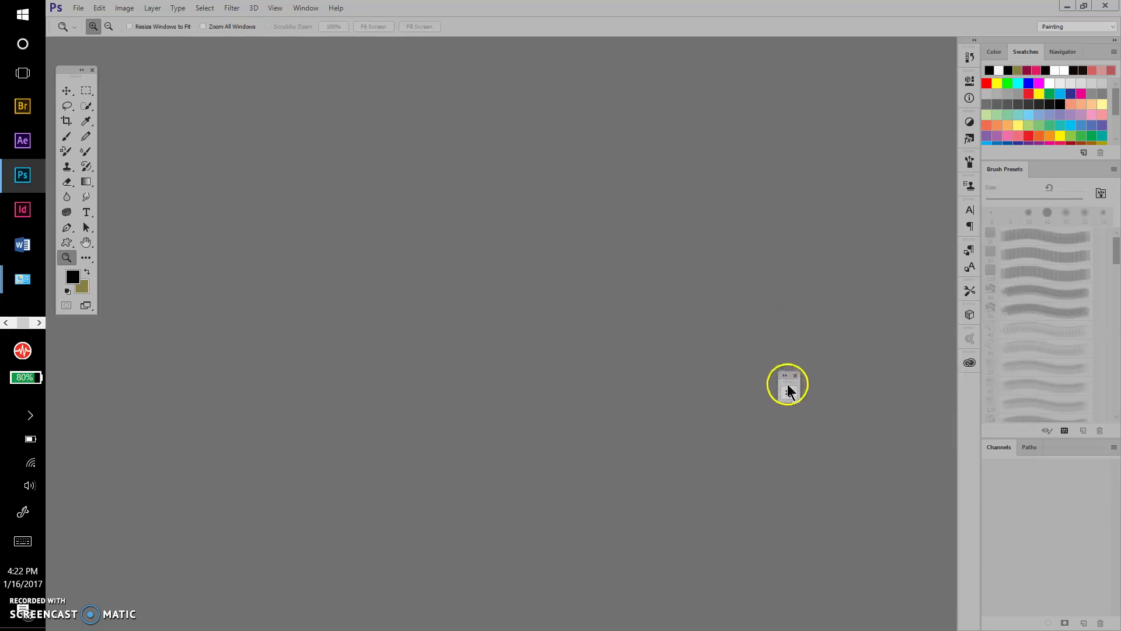
drag(788, 382, 981, 382)
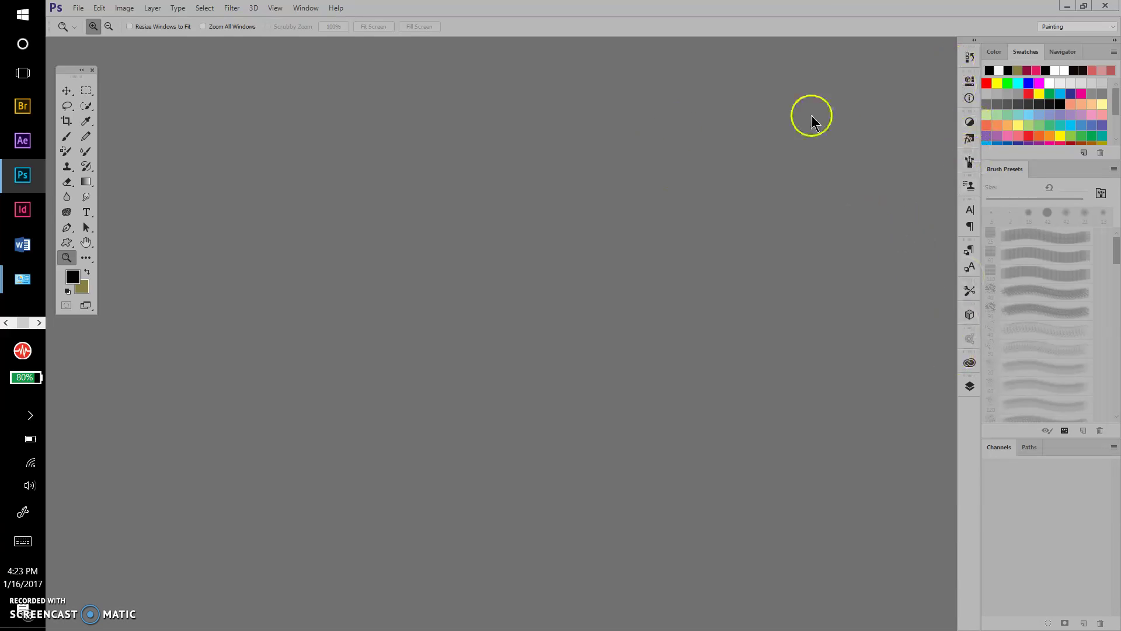
Step: Switch to the Photography workspace and return to the Painting workspace
click(311, 10)
mouse_move(318, 36)
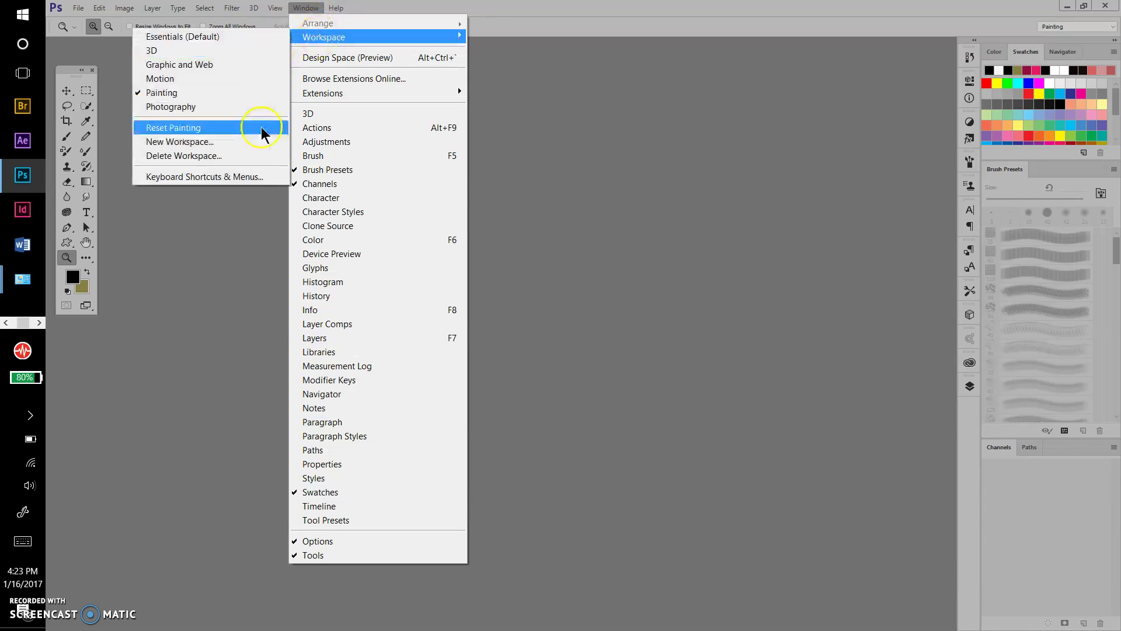
click(226, 102)
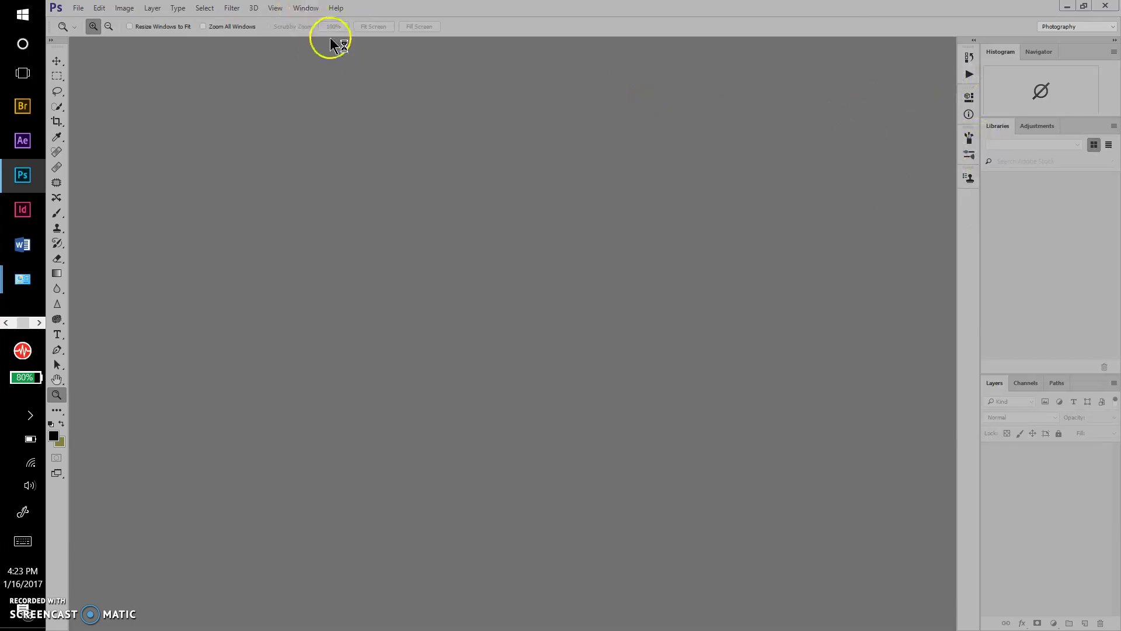
click(316, 9)
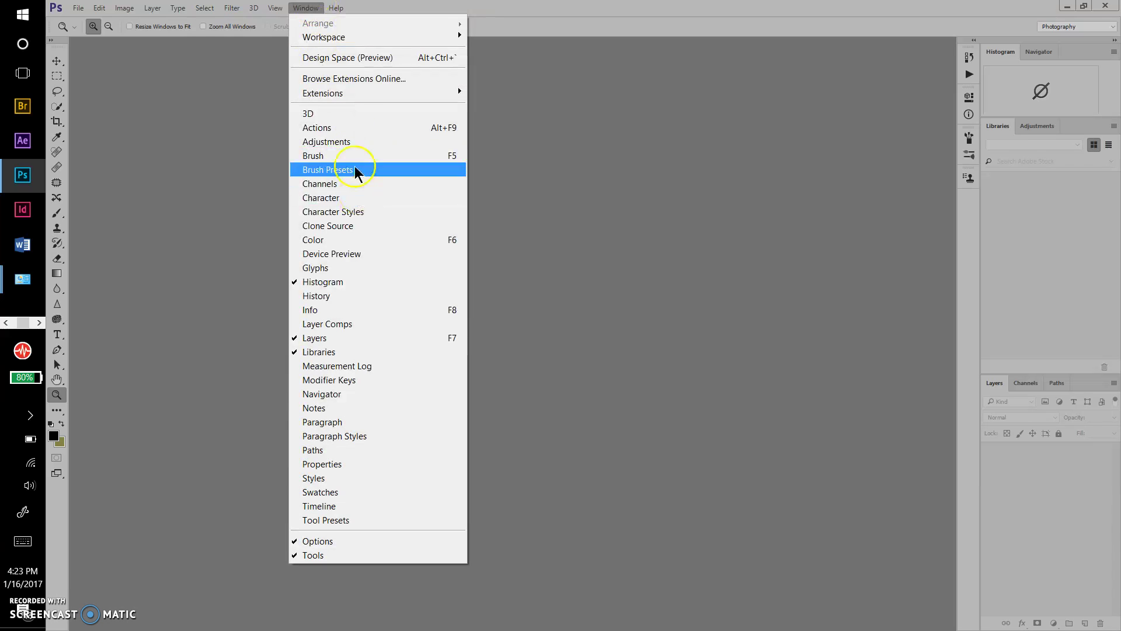
click(330, 61)
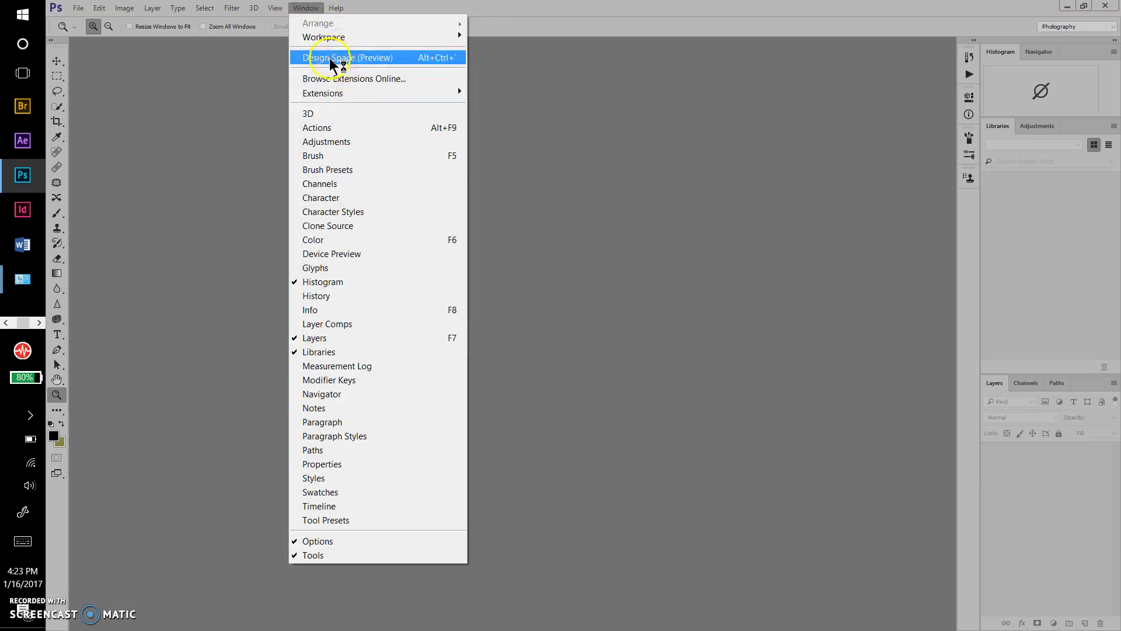
mouse_move(325, 38)
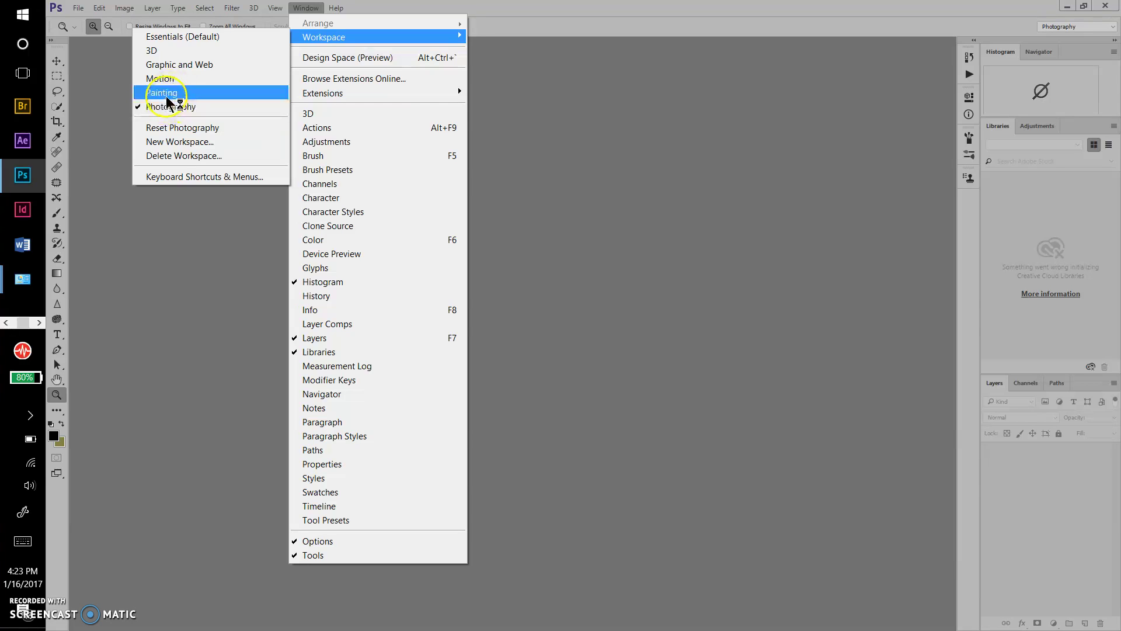
click(167, 97)
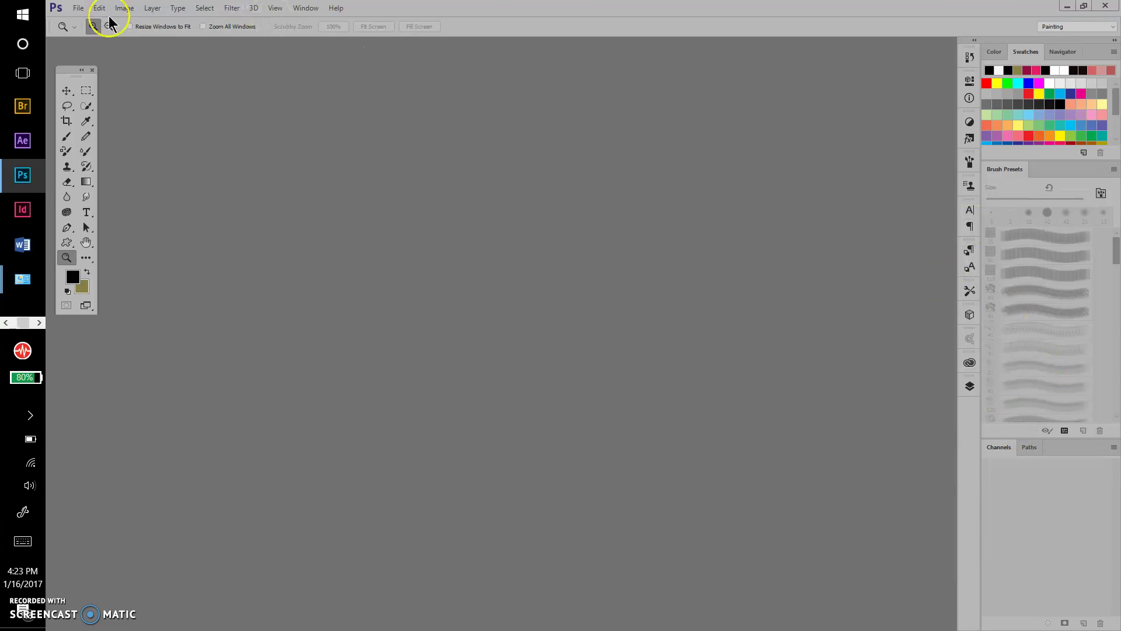
Step: Create a new U.S. Paper document at Letter size, 8.5 by 11 inches, 300 pixels/inch, RGB Color with white background, and close it
click(76, 8)
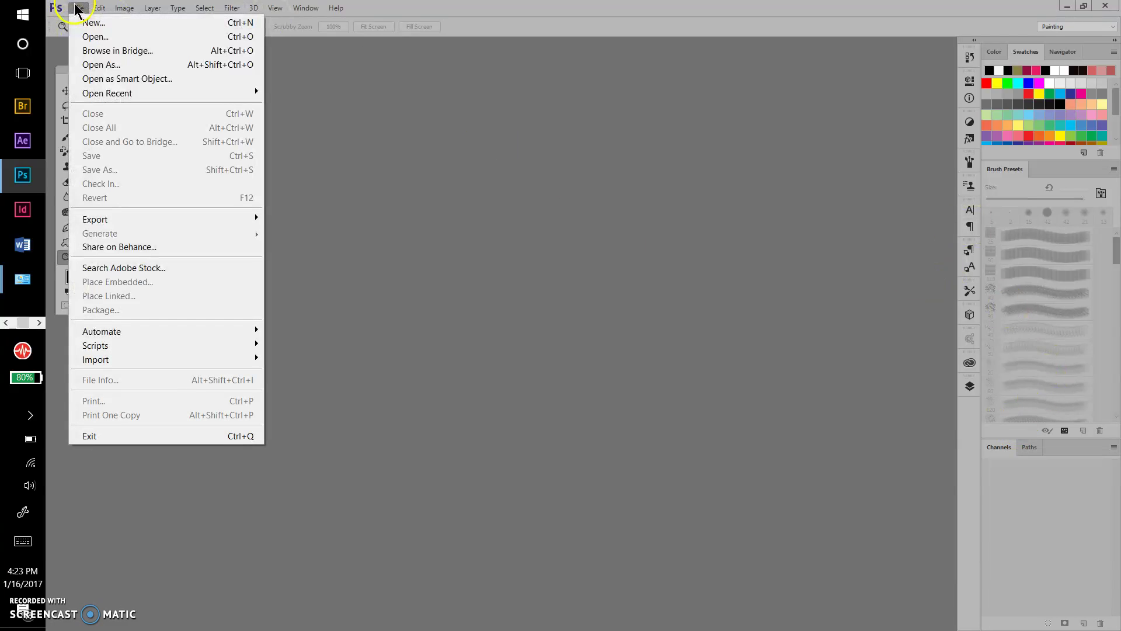
click(92, 25)
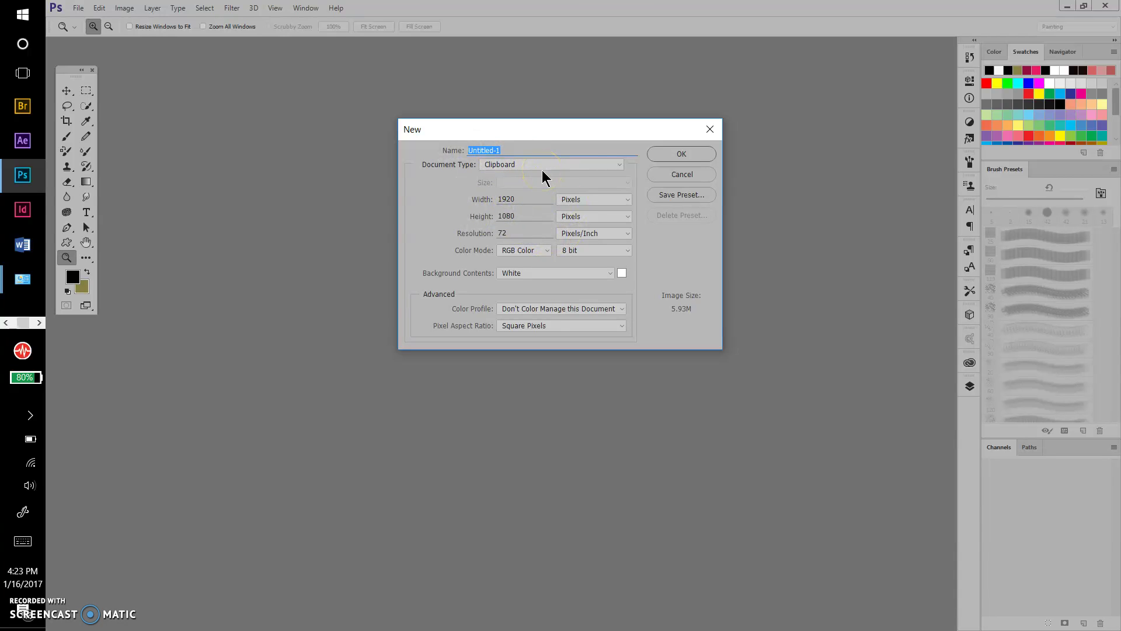
click(588, 163)
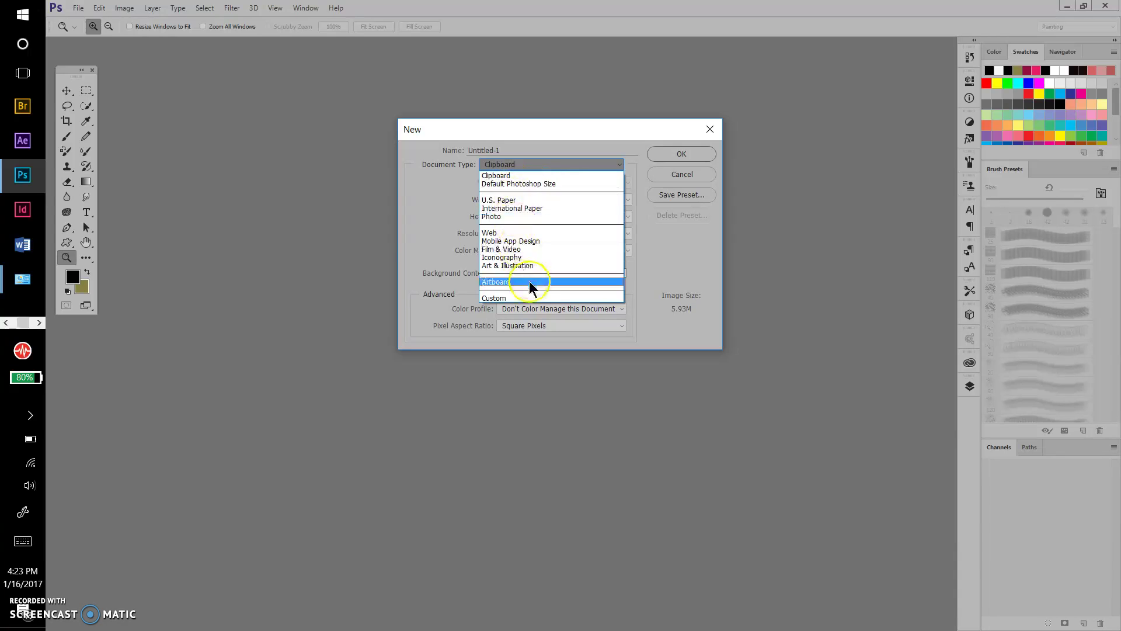
click(521, 200)
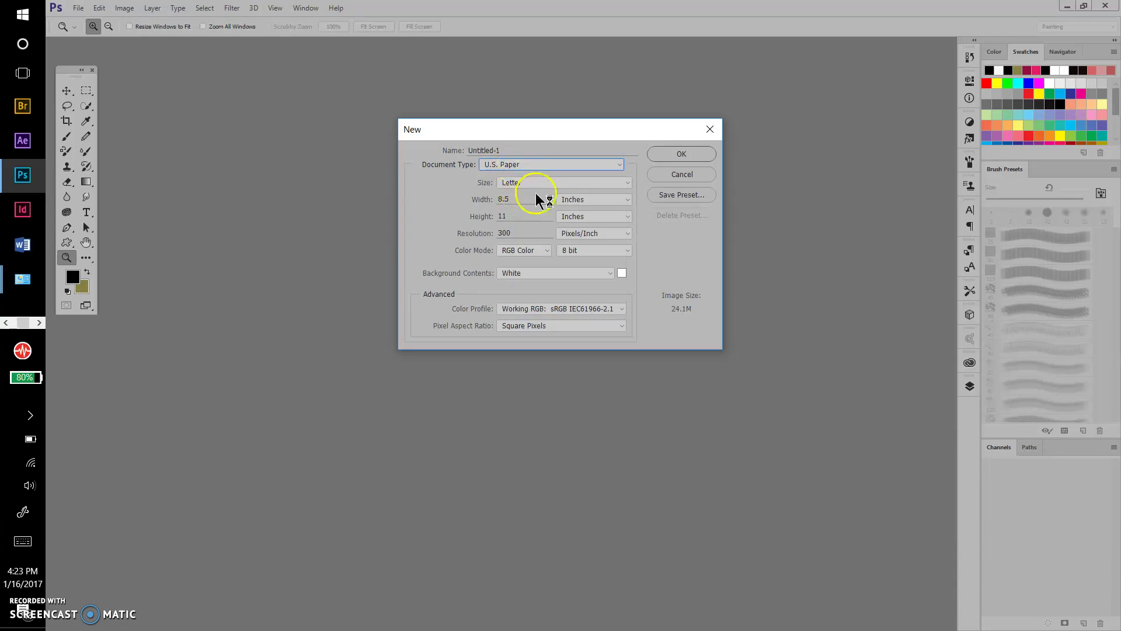
click(545, 180)
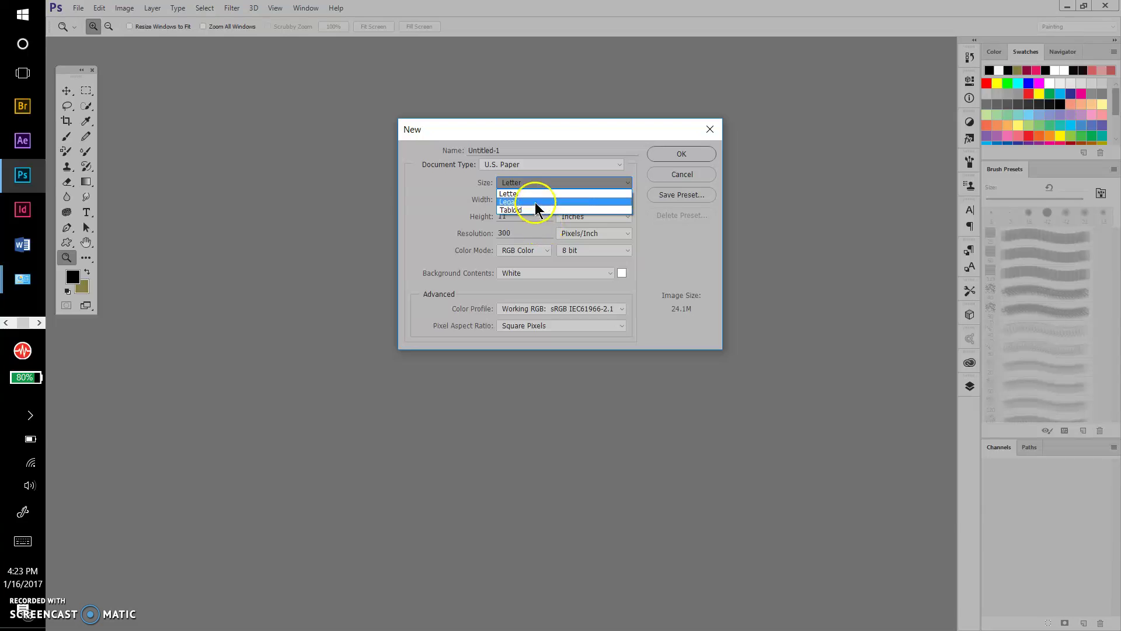
click(673, 229)
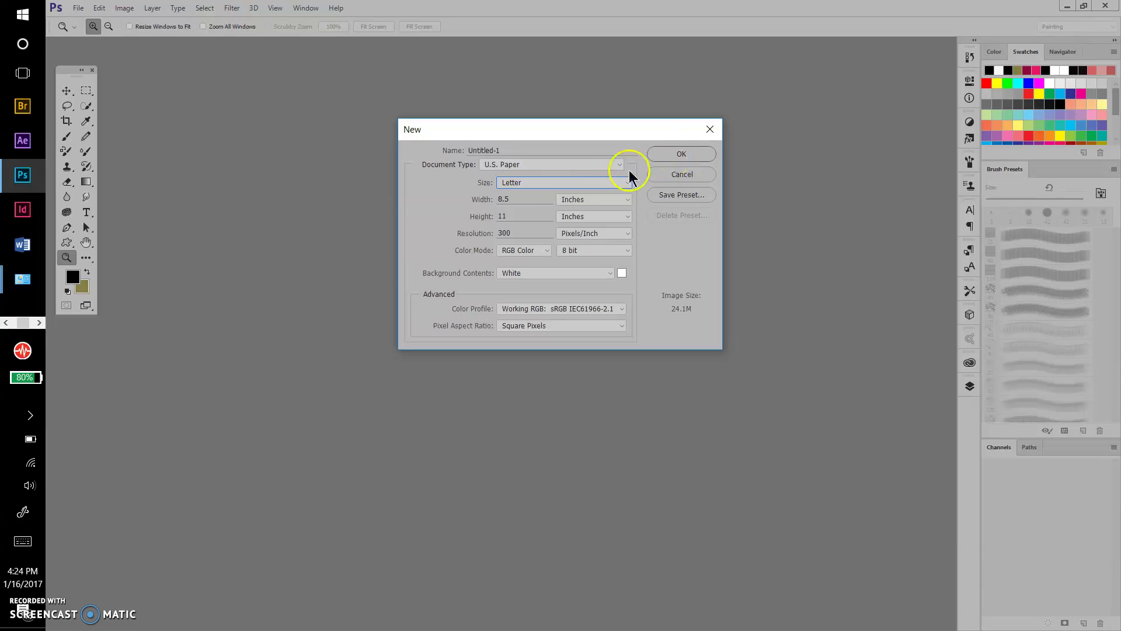
click(673, 149)
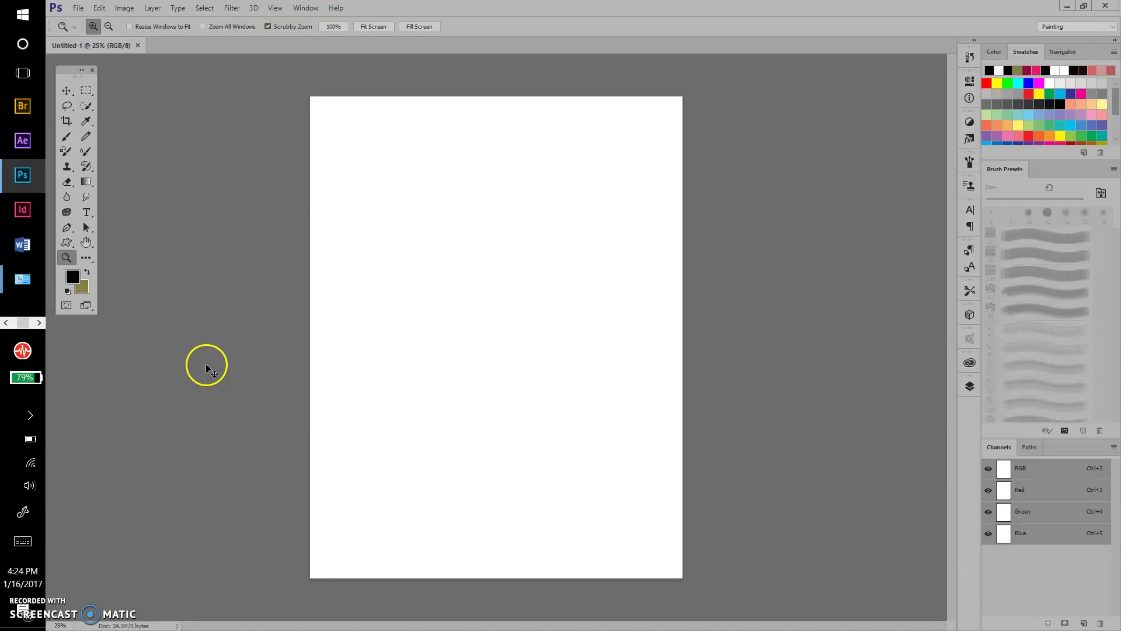
click(139, 45)
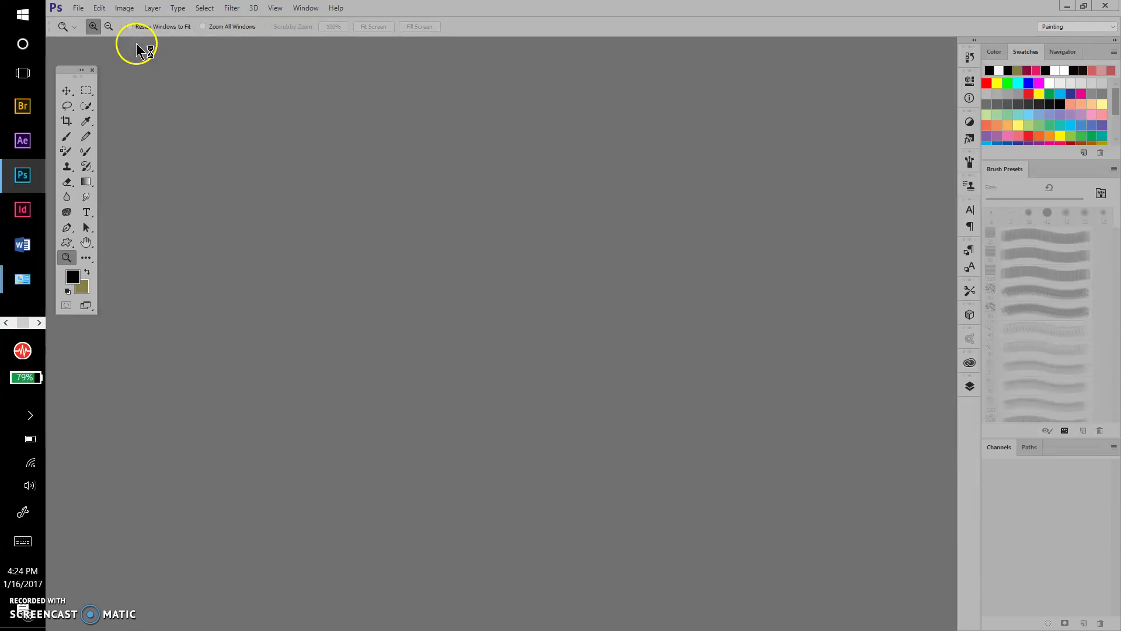
Step: Open the existing image "Sk8r ollie over obstacle" (the JPEG, not the PSD) from the motion_action folder
click(78, 8)
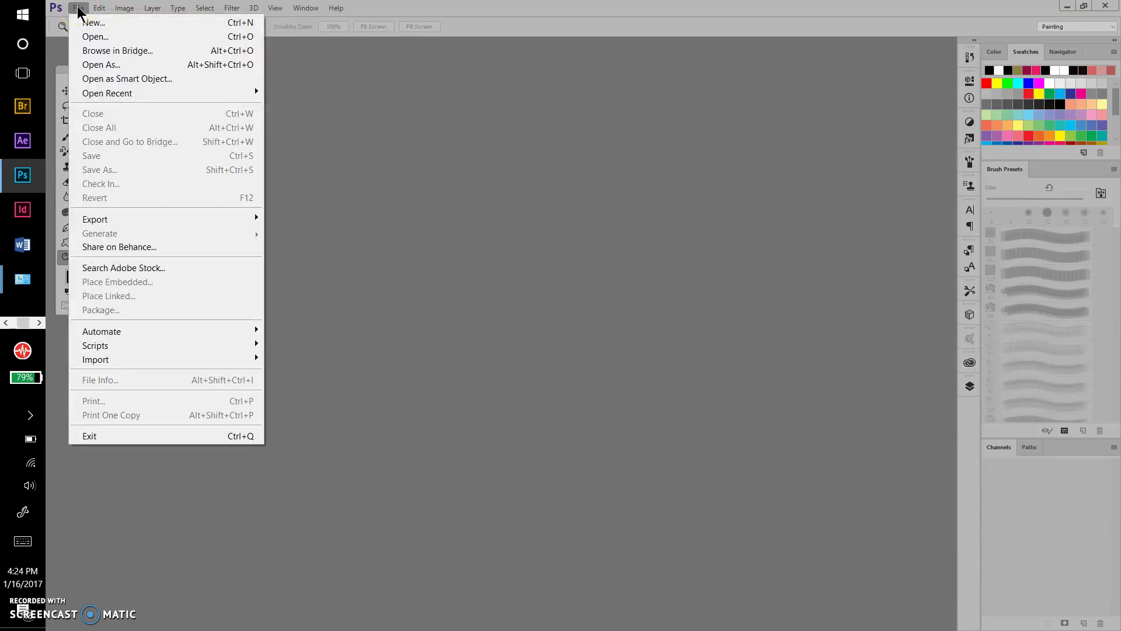
click(93, 37)
click(92, 39)
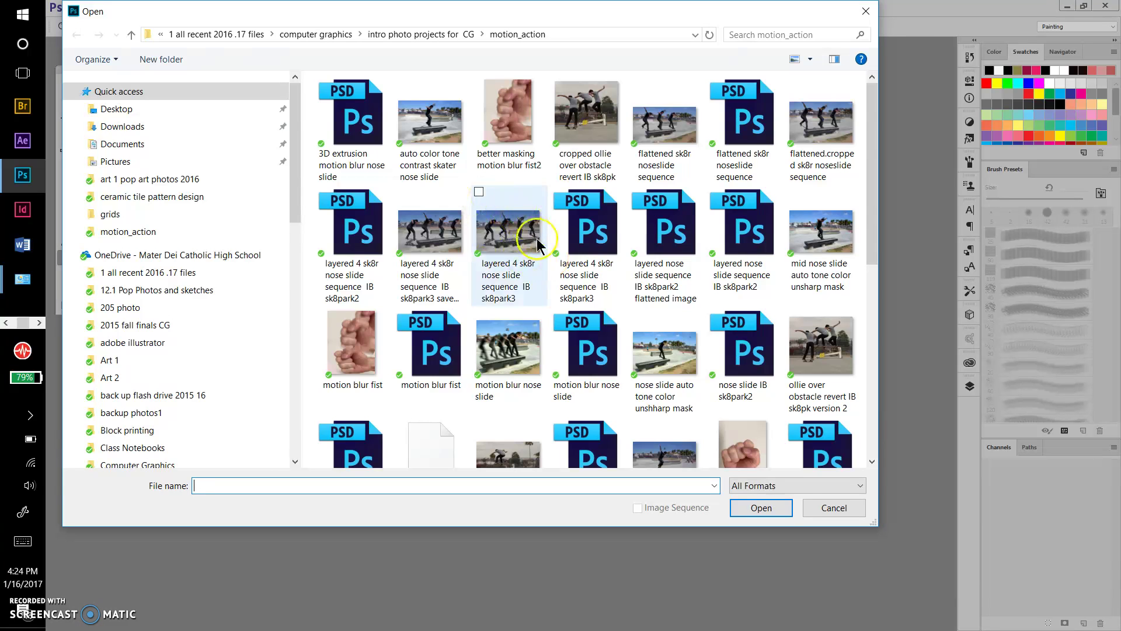
scroll(537, 246, down, 6)
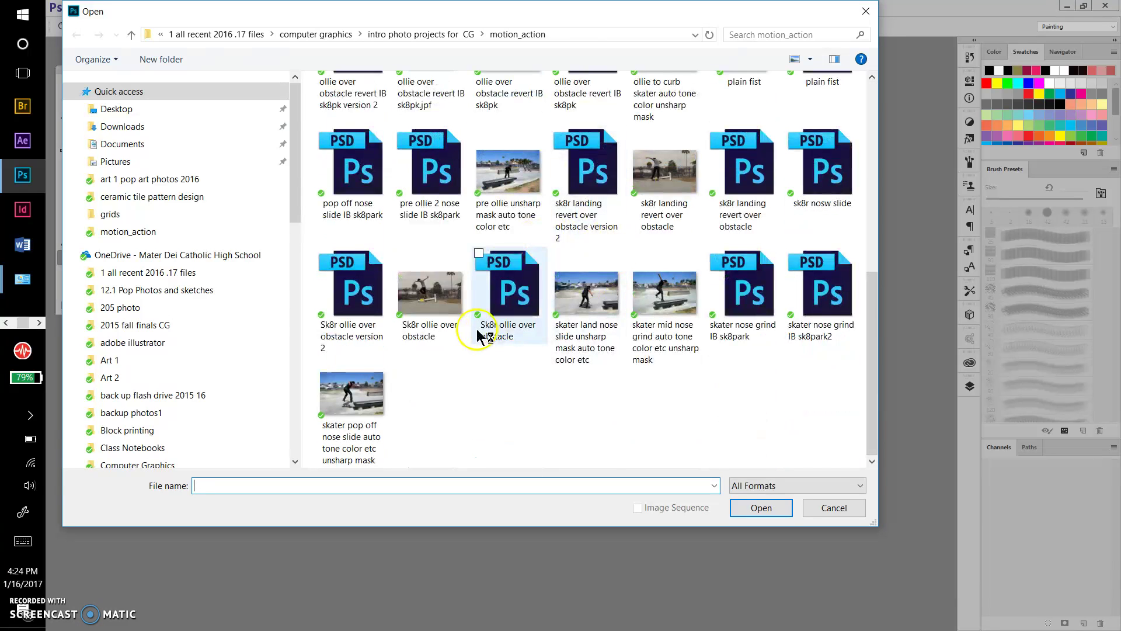
scroll(476, 333, up, 6)
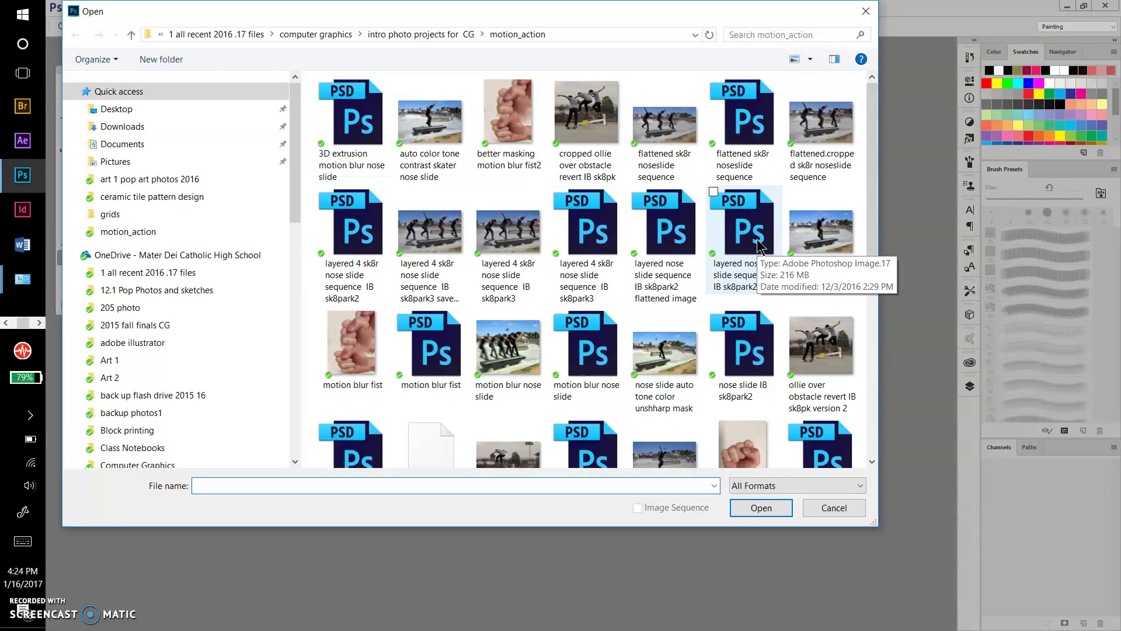
scroll(759, 245, down, 6)
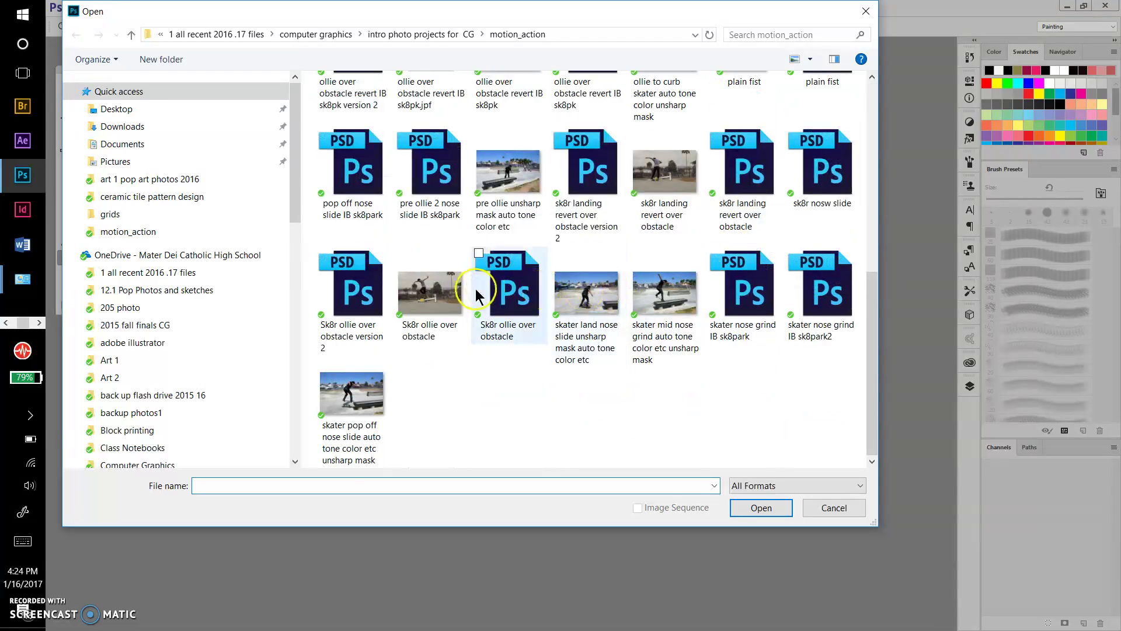
click(407, 295)
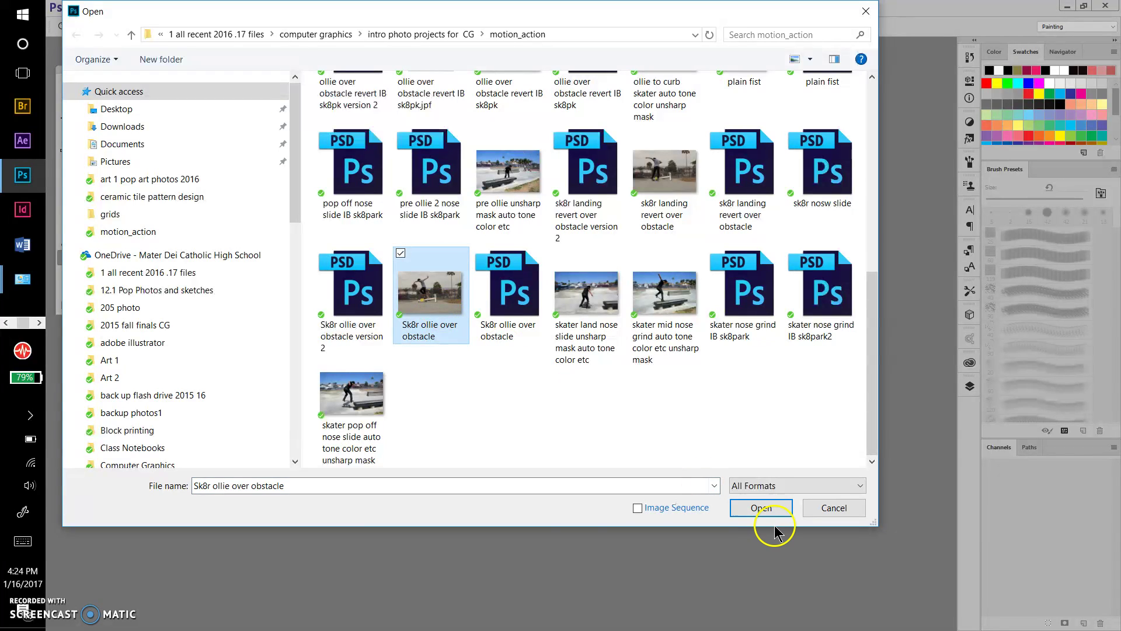
click(762, 508)
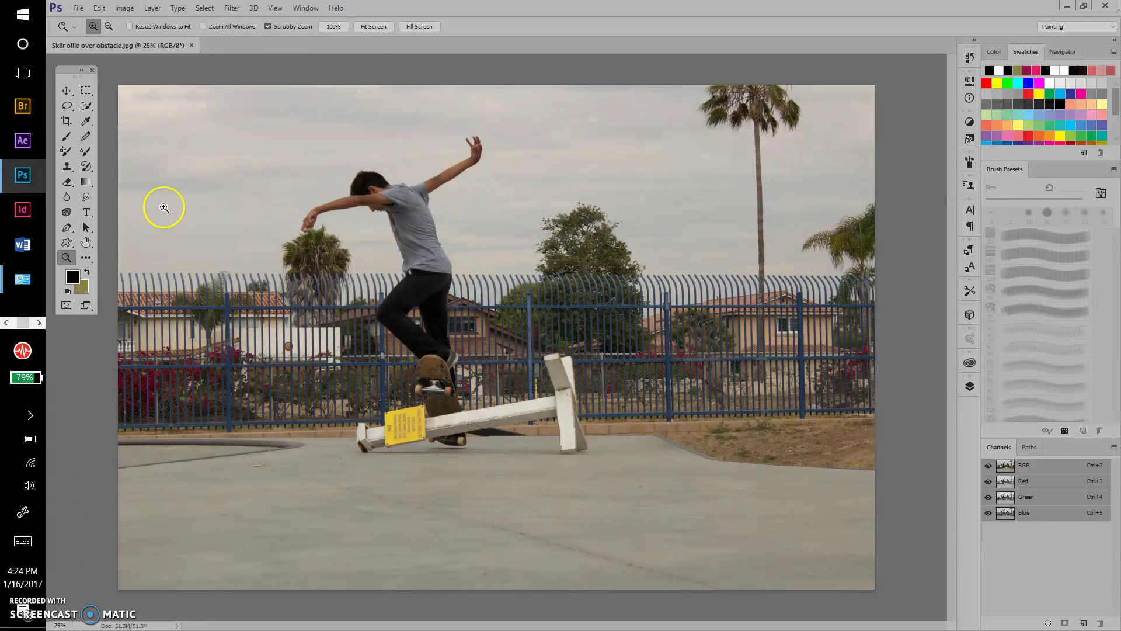
Step: Try to save the image under its current name in Photoshop (PSD) format in motion_action, decline replacing the existing file and cancel the save
click(79, 9)
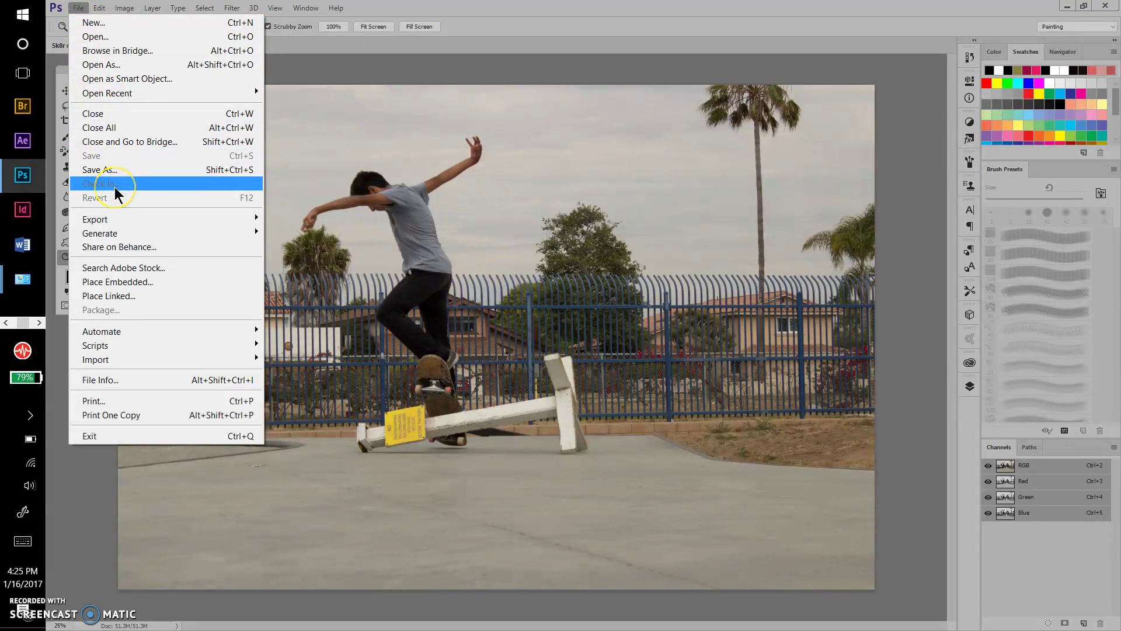
click(118, 170)
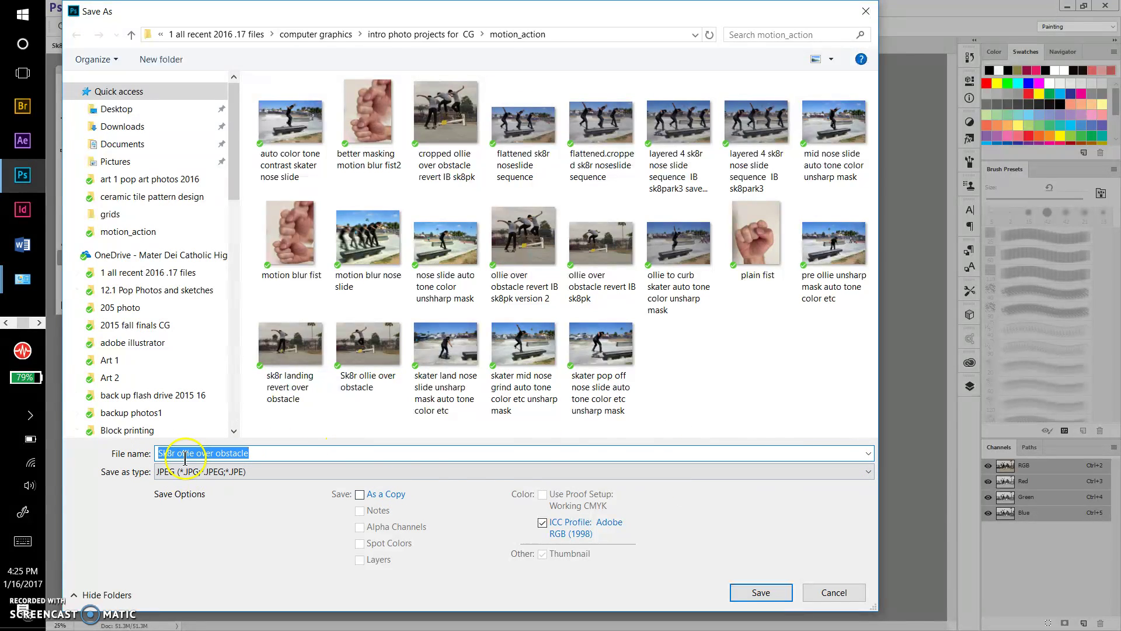
click(695, 470)
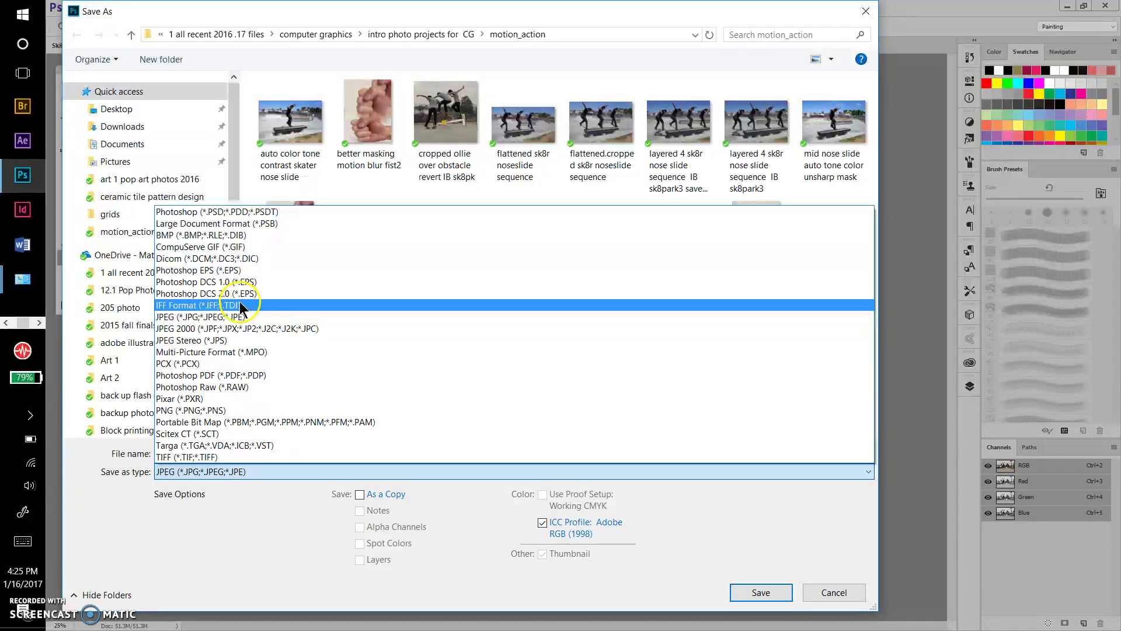
click(228, 216)
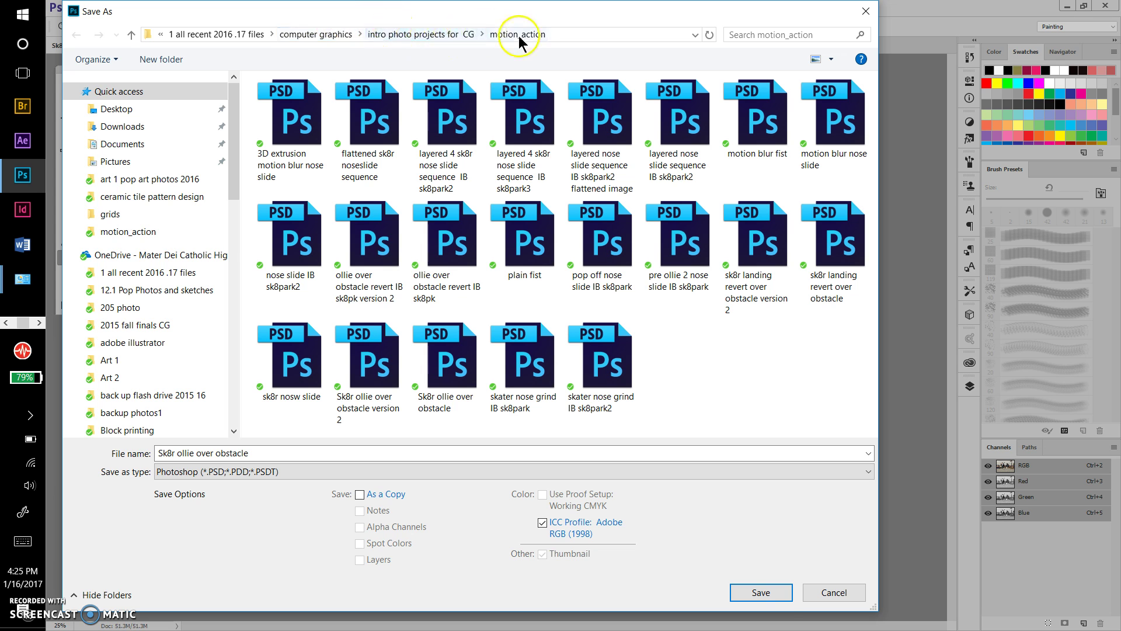
click(761, 592)
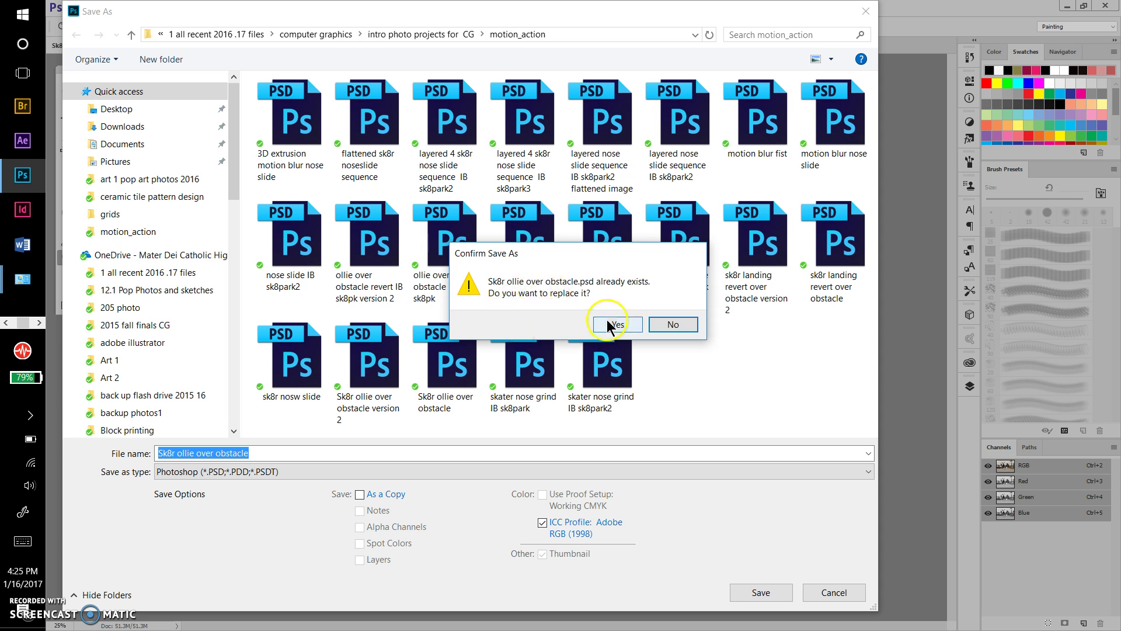
click(673, 325)
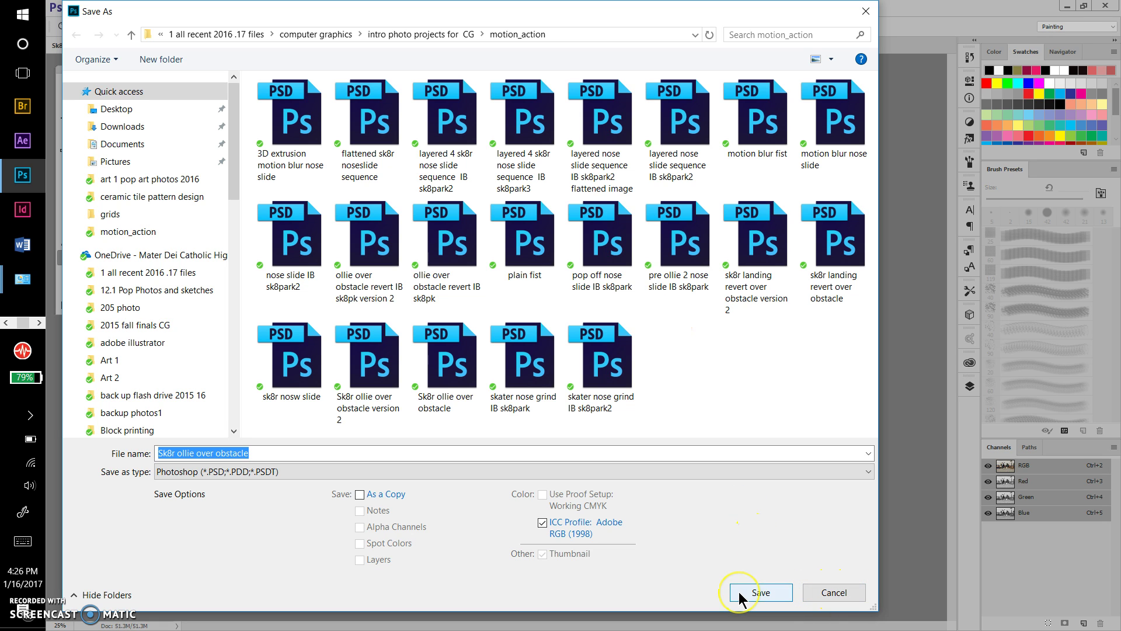
click(832, 590)
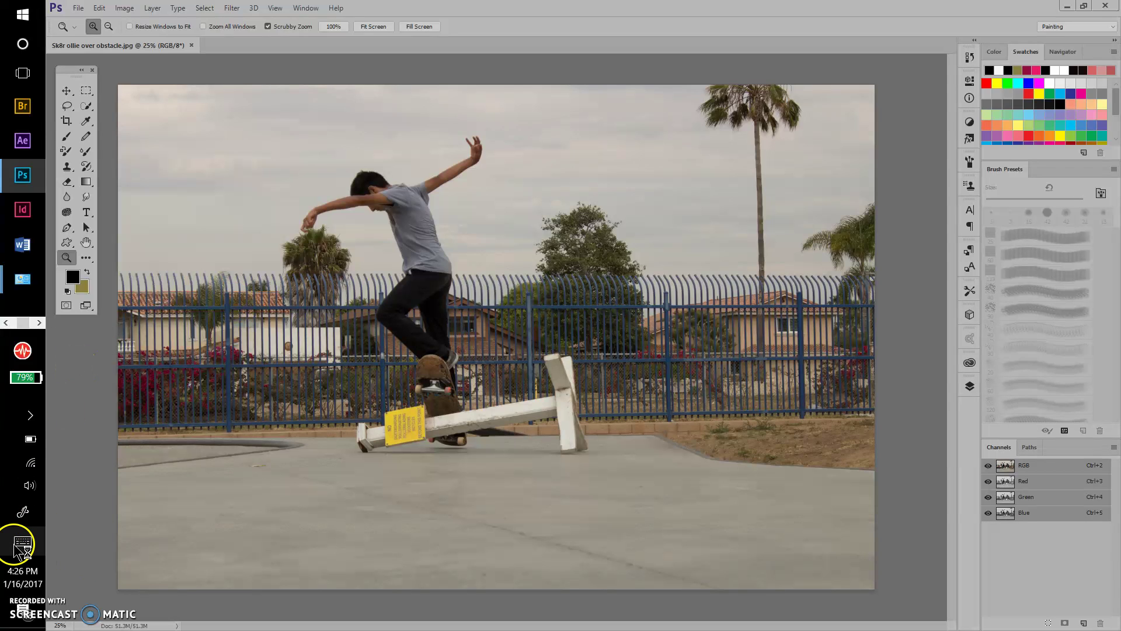
Step: Show the overview of all open windows
click(23, 74)
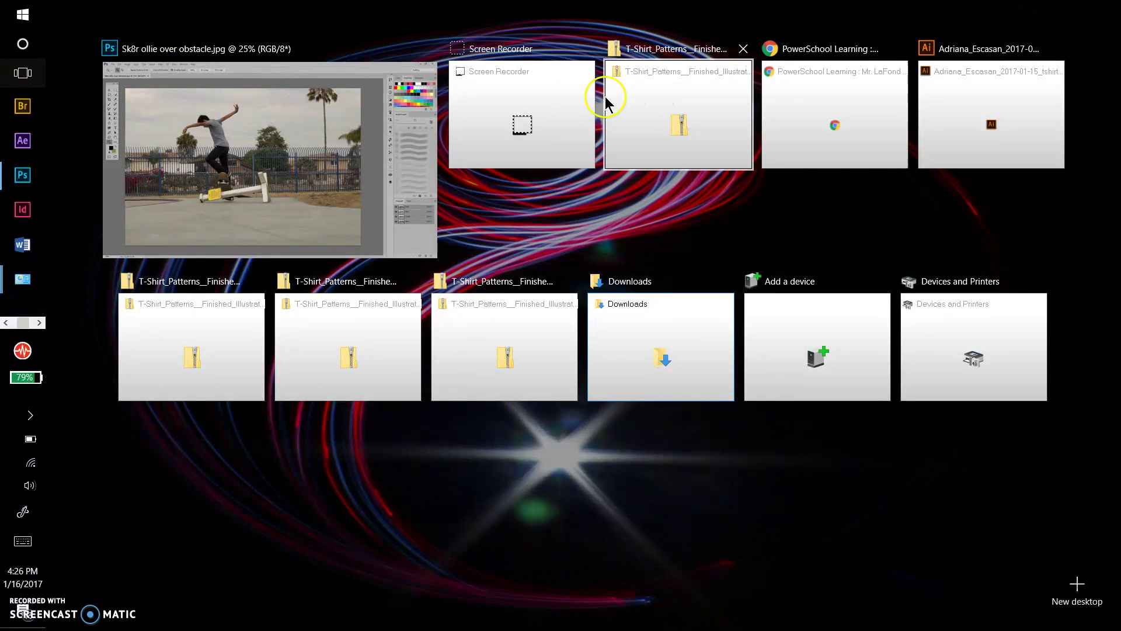